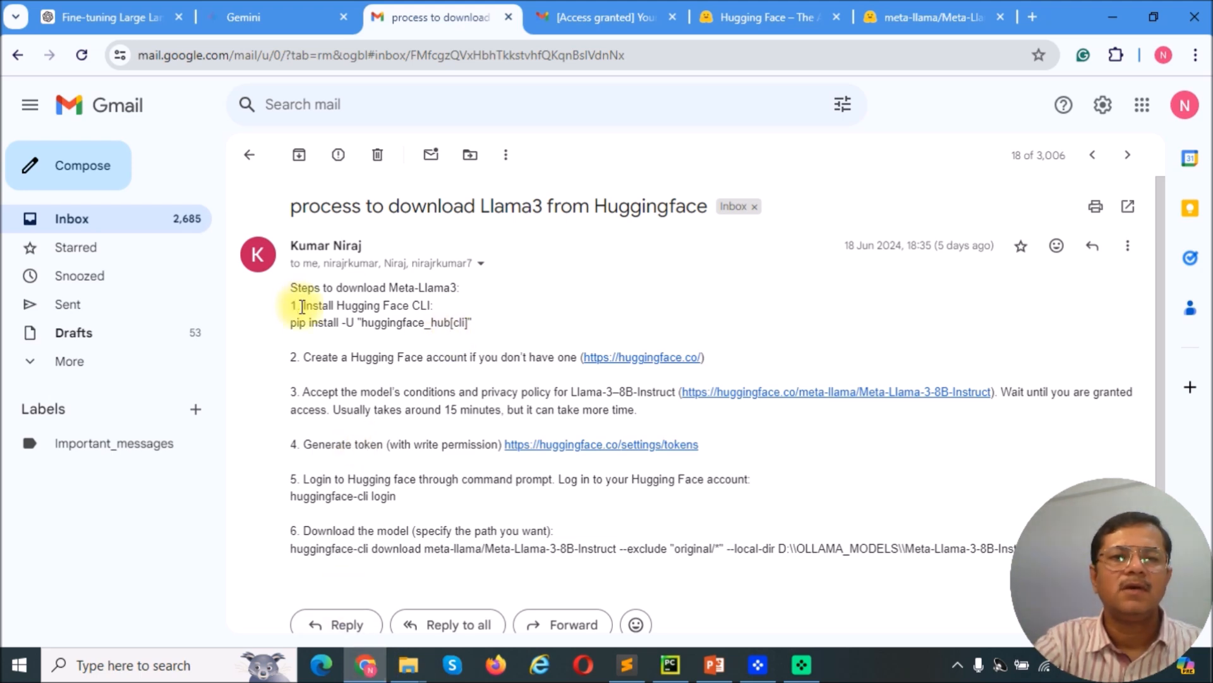
Highlight the 'Install Hugging Face CLI' step in the Llama3 download instructions email.
drag(299, 305, 430, 305)
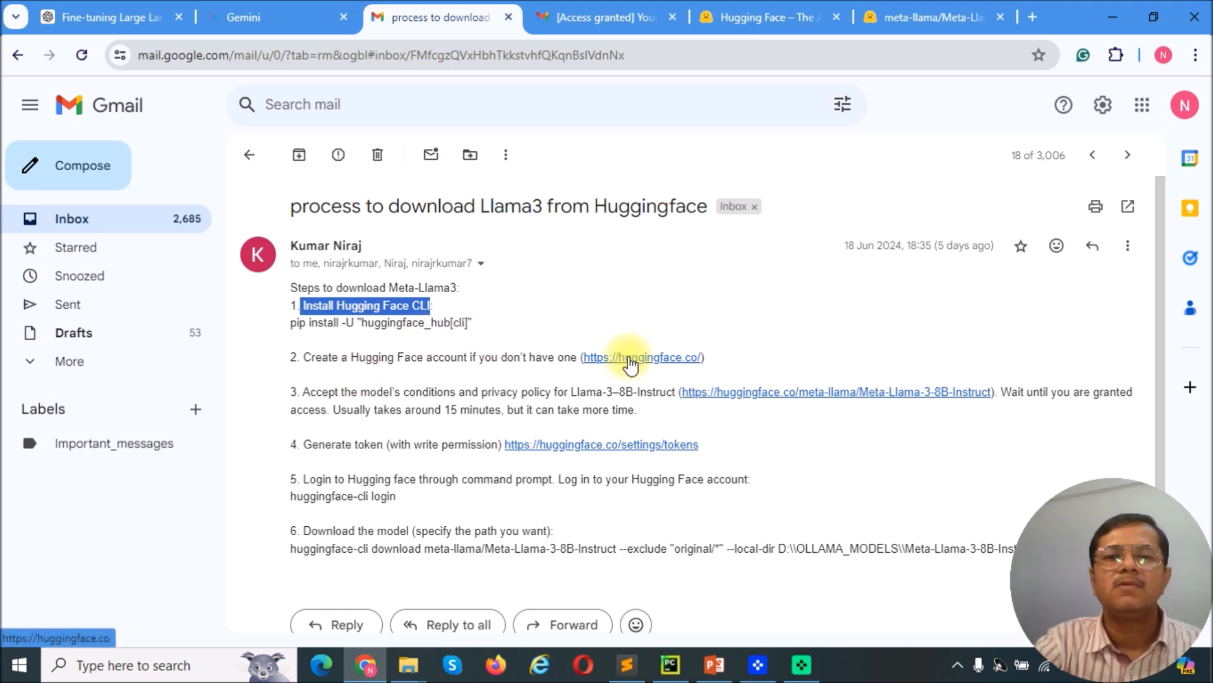
Review the Hugging Face account menu, then bring up link options for Meta-Llama-3-8B-Instruct in the email.
click(762, 17)
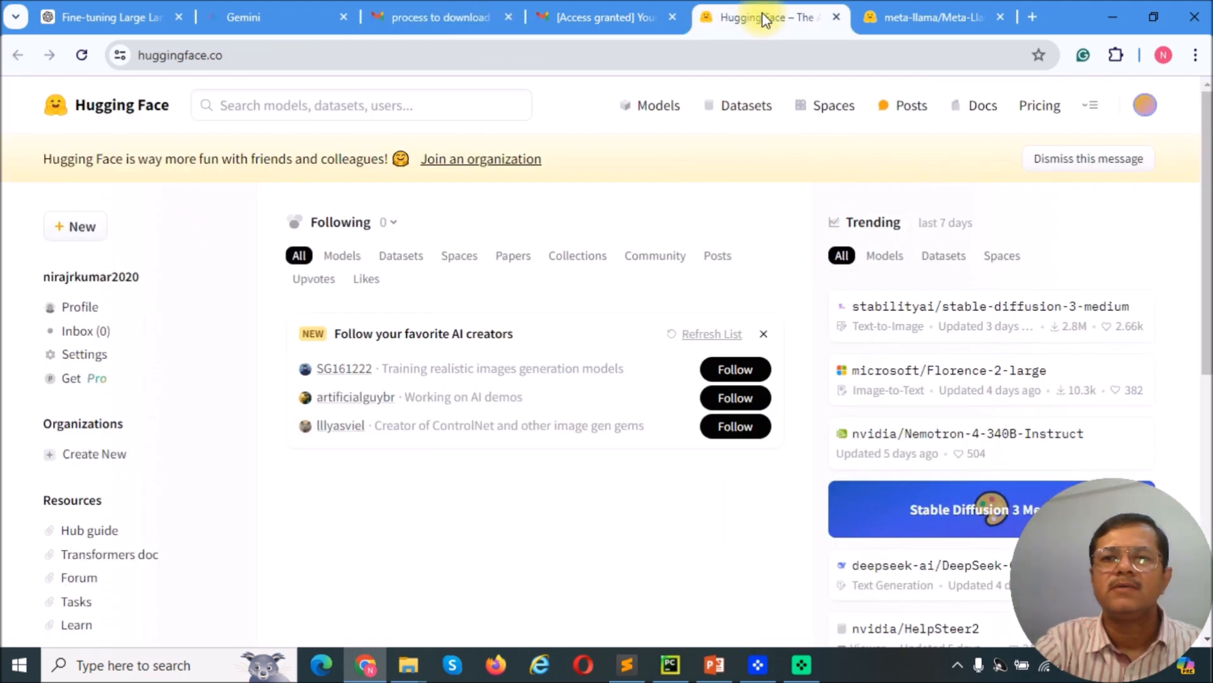
click(1145, 106)
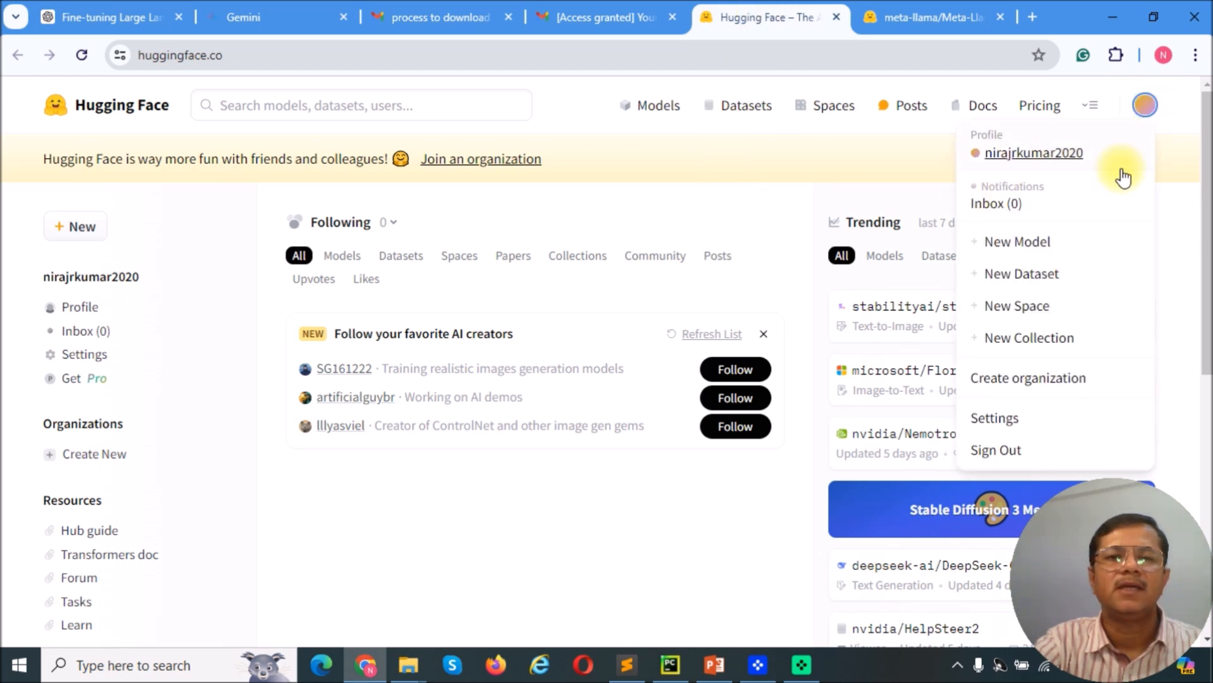
click(619, 195)
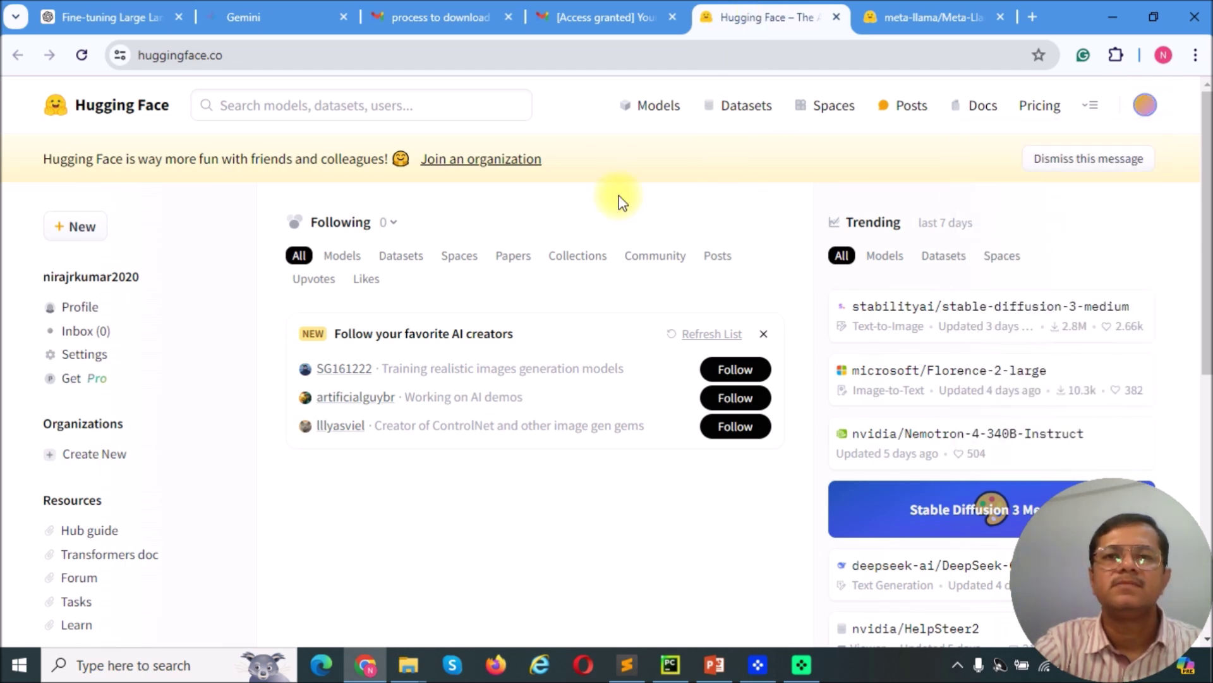
click(439, 17)
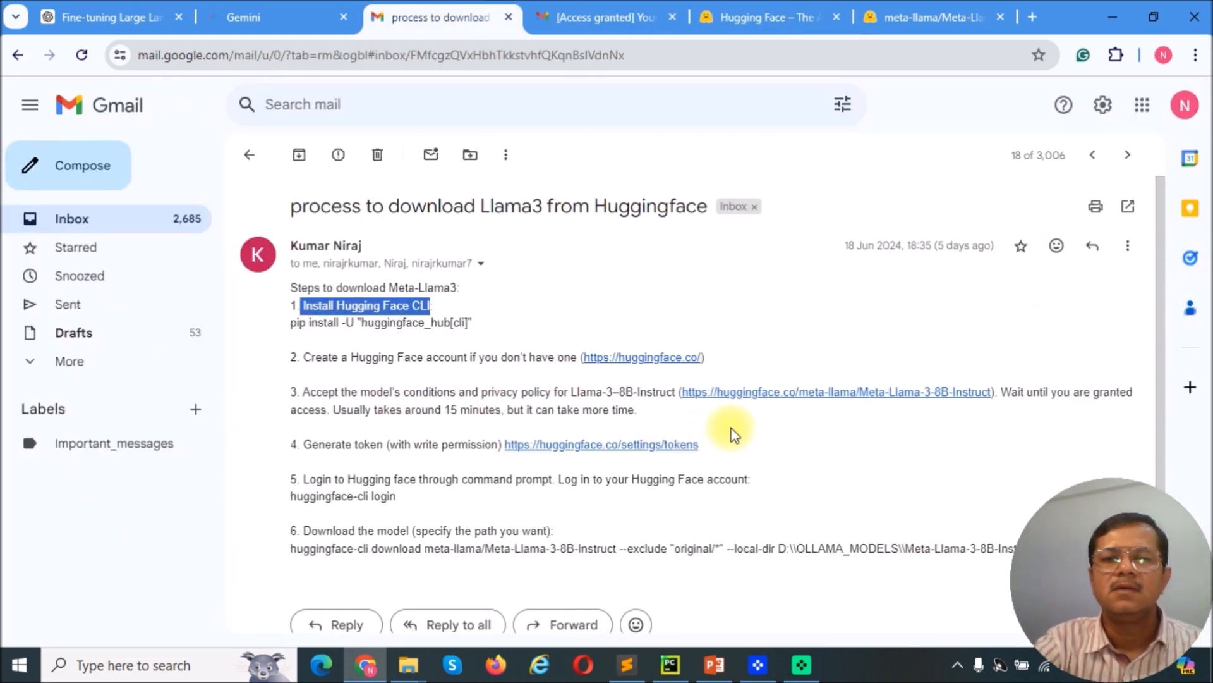
right_click(759, 395)
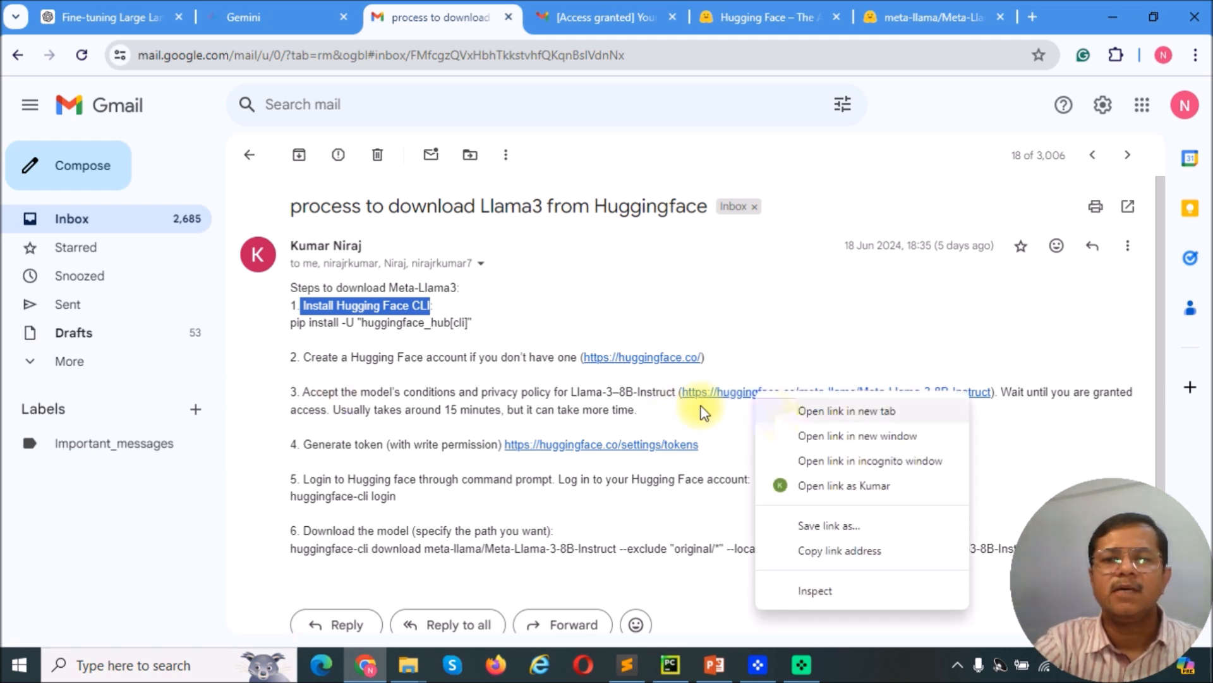
View the Meta-Llama-3-8B-Instruct model card in a new tab, then return to the instructions email.
click(812, 410)
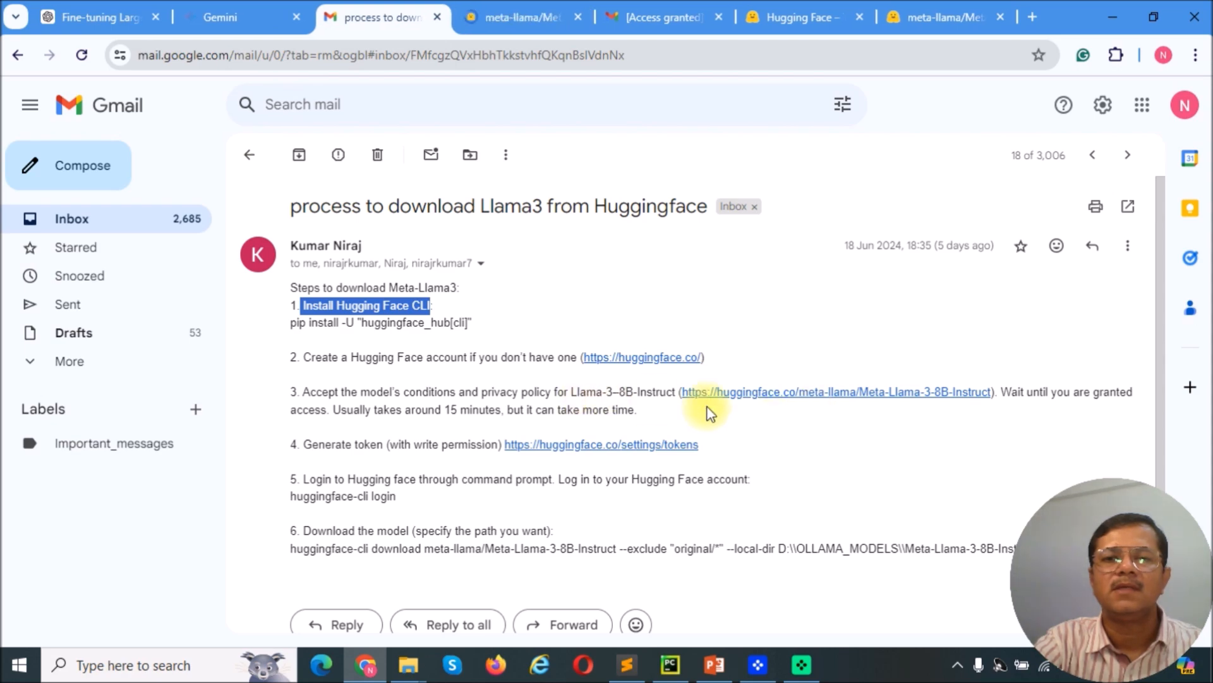
click(497, 12)
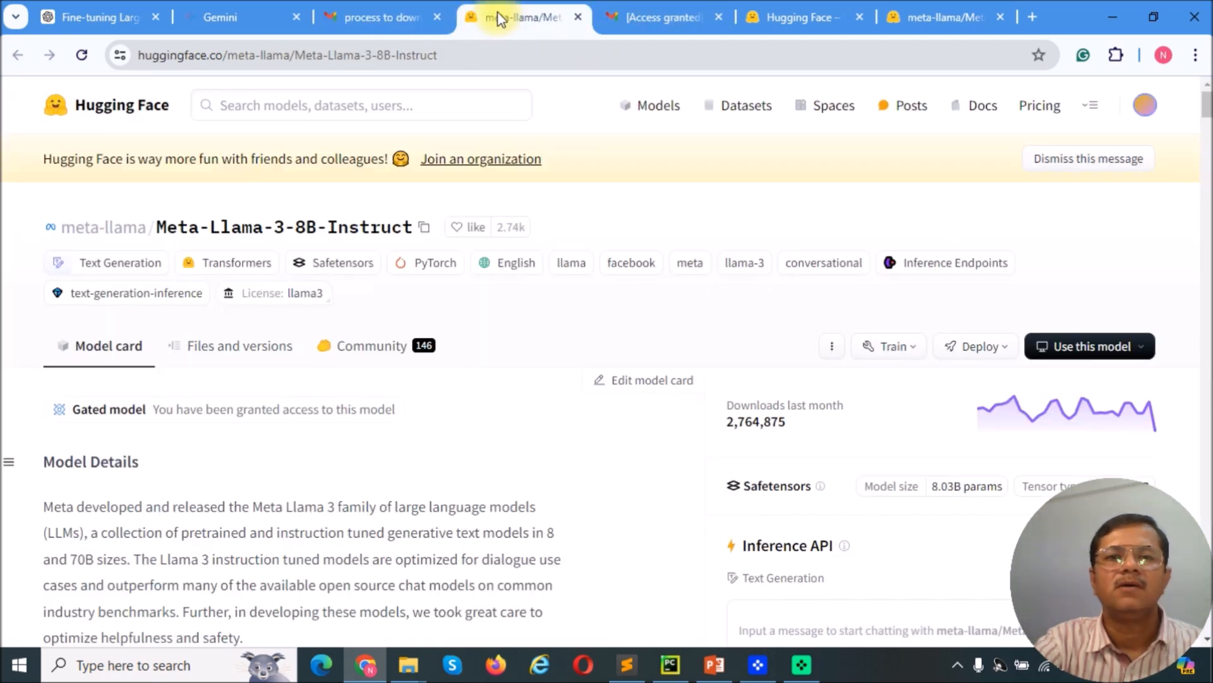
scroll(377, 426, down, 10)
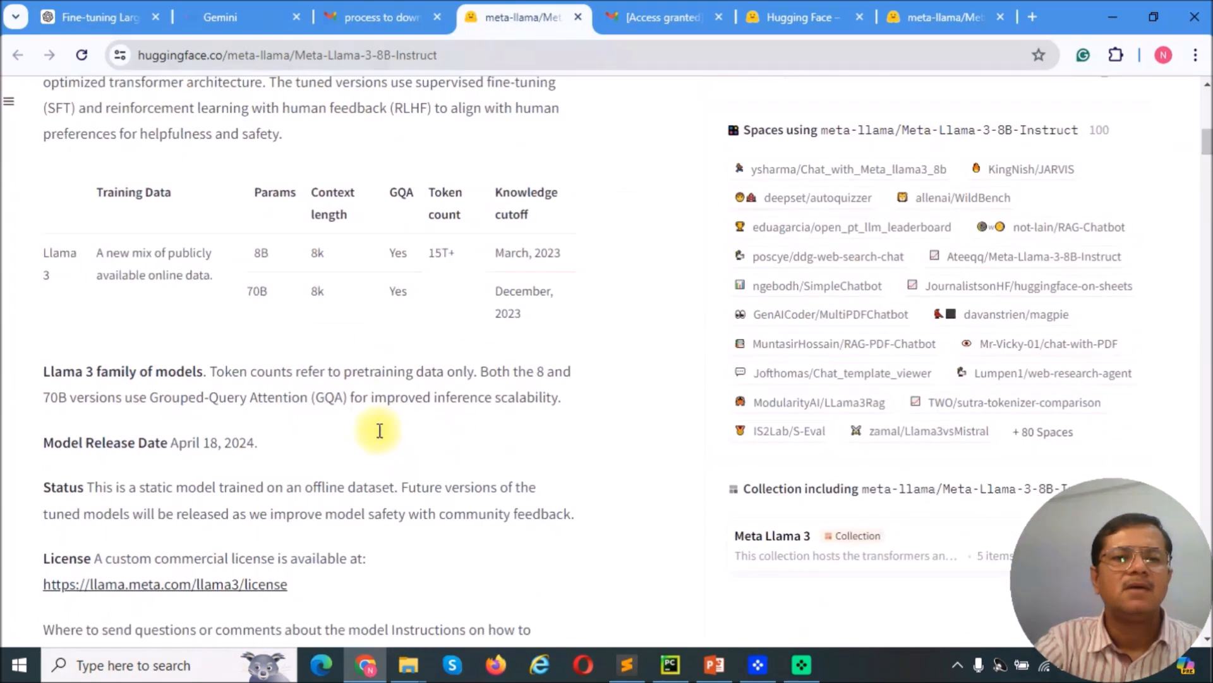
scroll(378, 426, down, 5)
scroll(377, 427, down, 3)
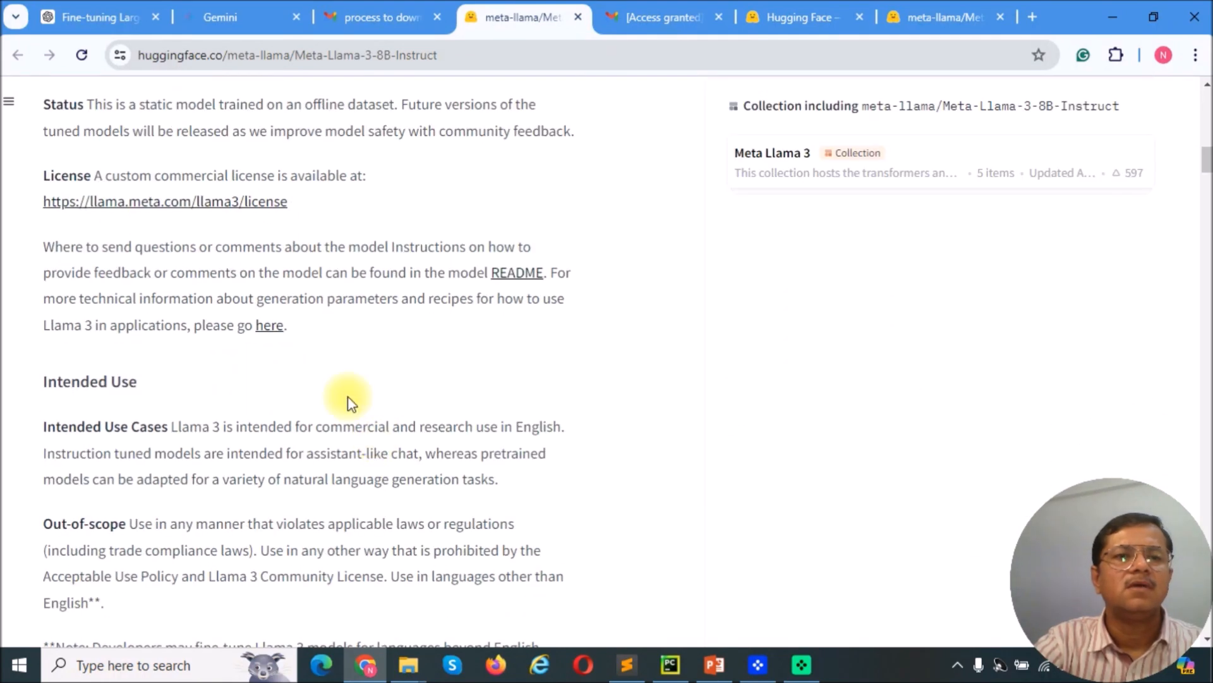
scroll(377, 144, up, 2)
scroll(377, 144, up, 1)
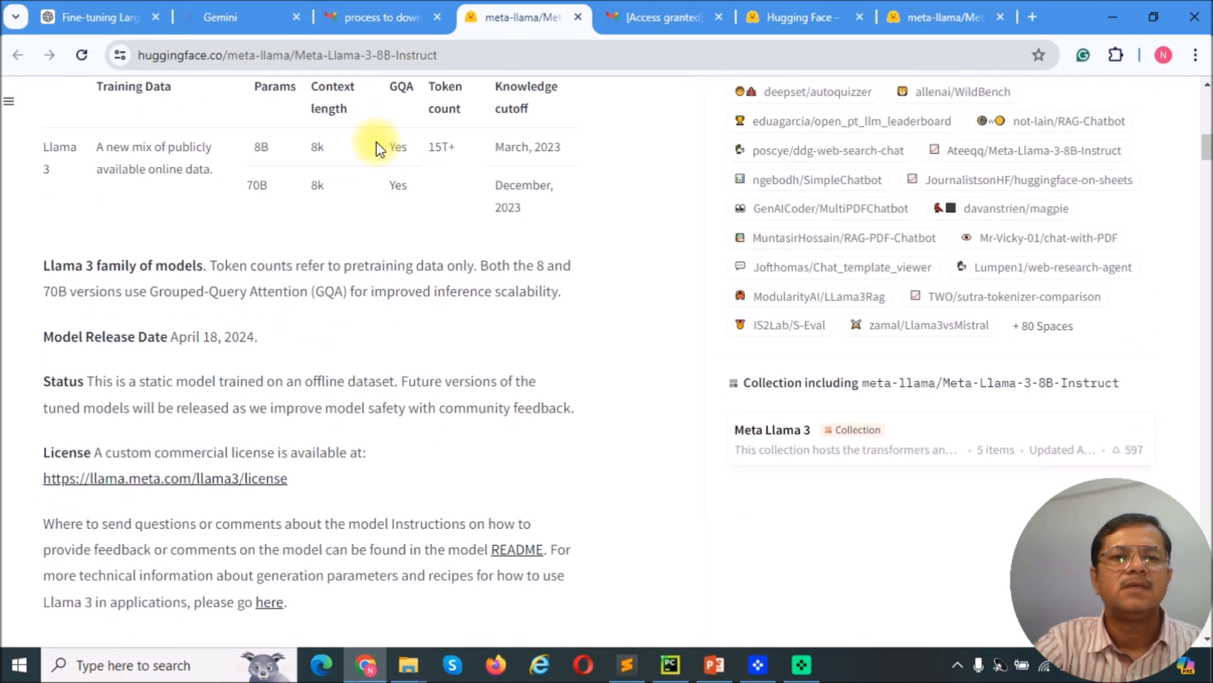
click(379, 18)
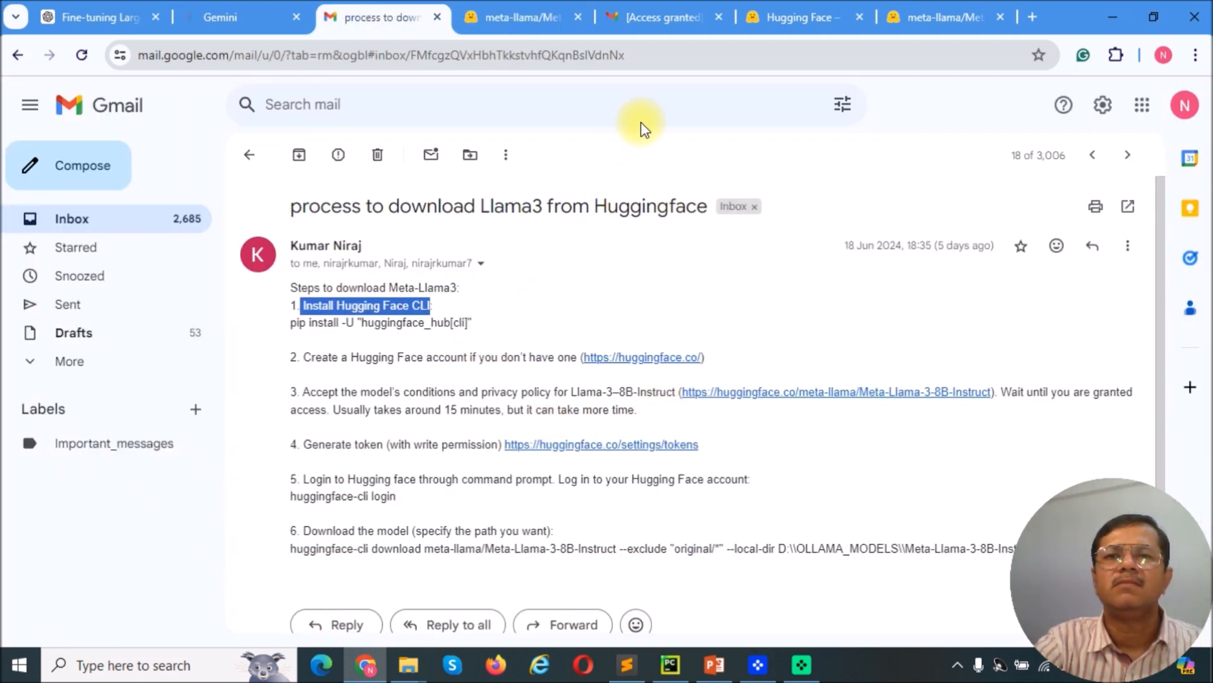
Check the access-granted email and Hugging Face homepage, then return to the instructions email.
click(651, 18)
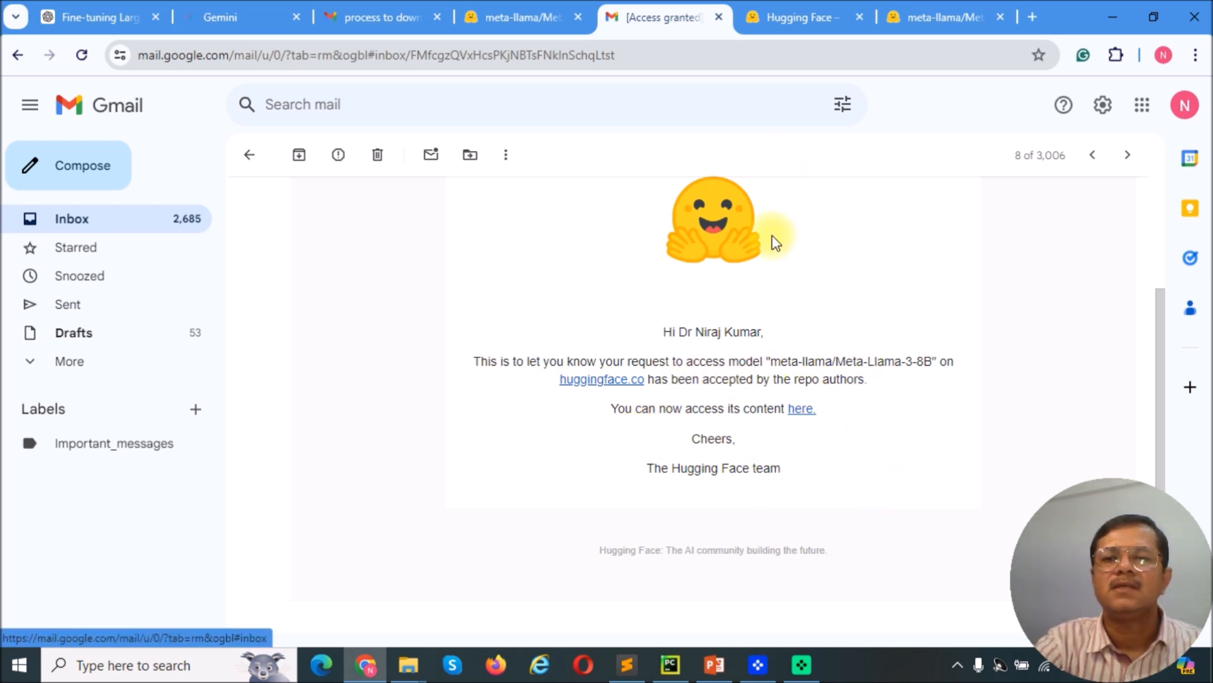
click(797, 18)
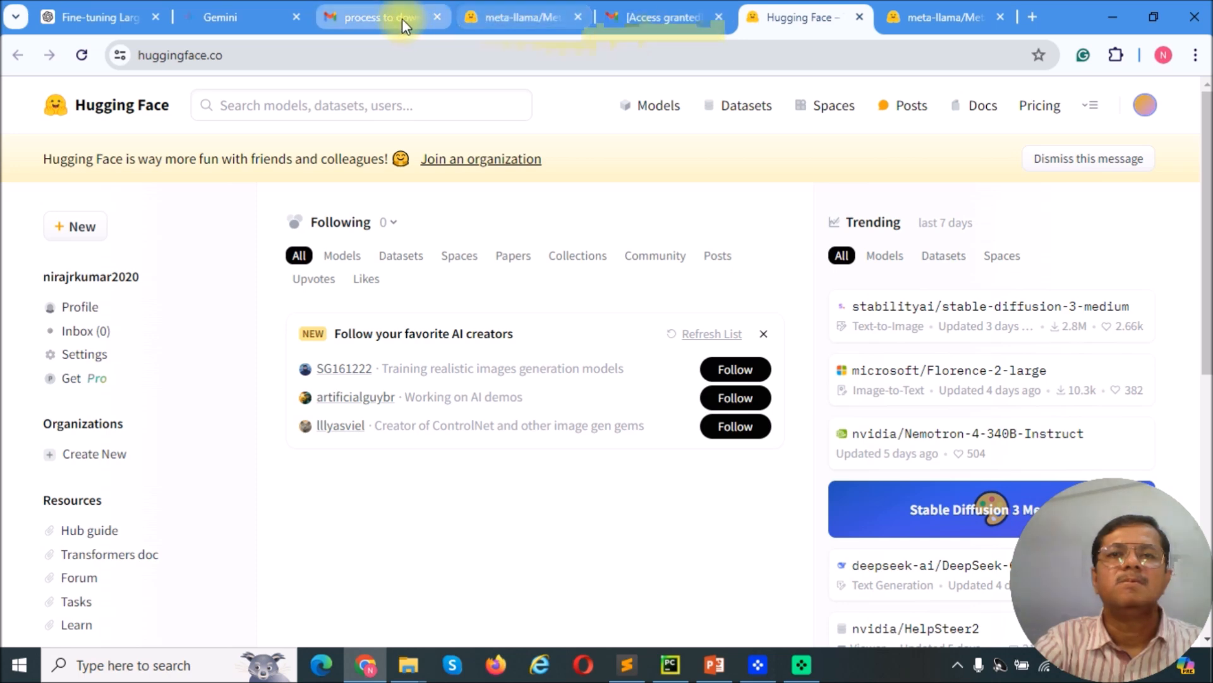
click(379, 17)
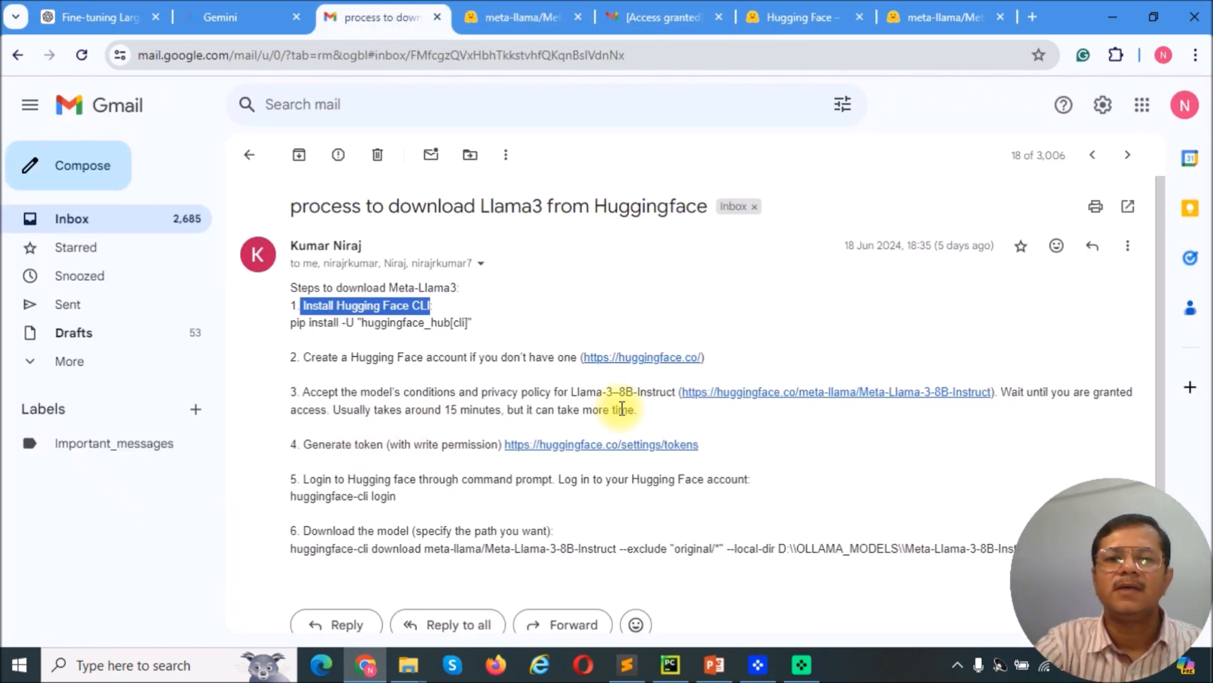
Open the token settings link in a new tab showing the Access Tokens page.
right_click(539, 446)
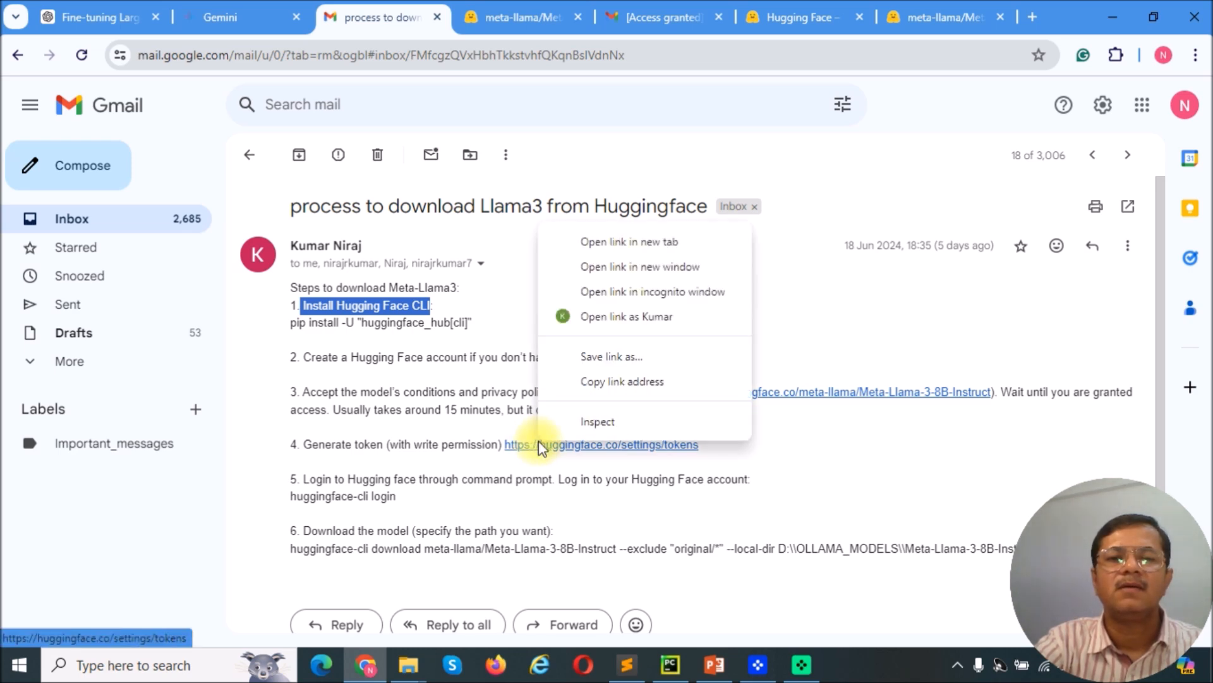
click(654, 244)
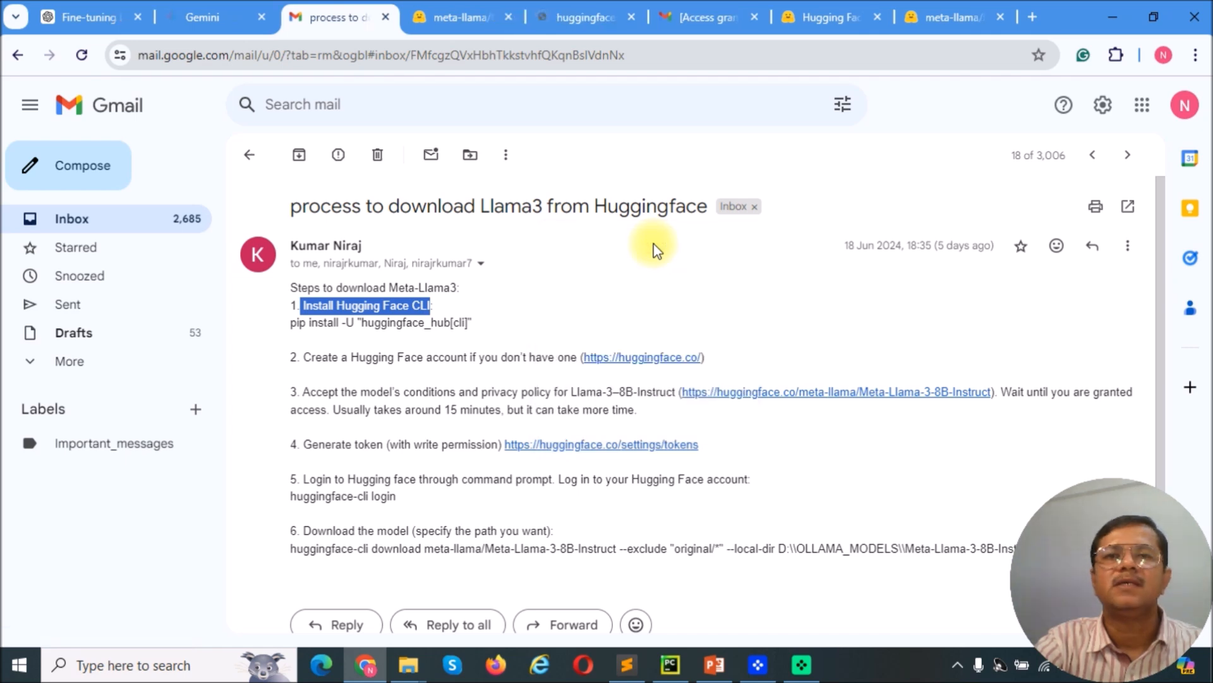
click(580, 25)
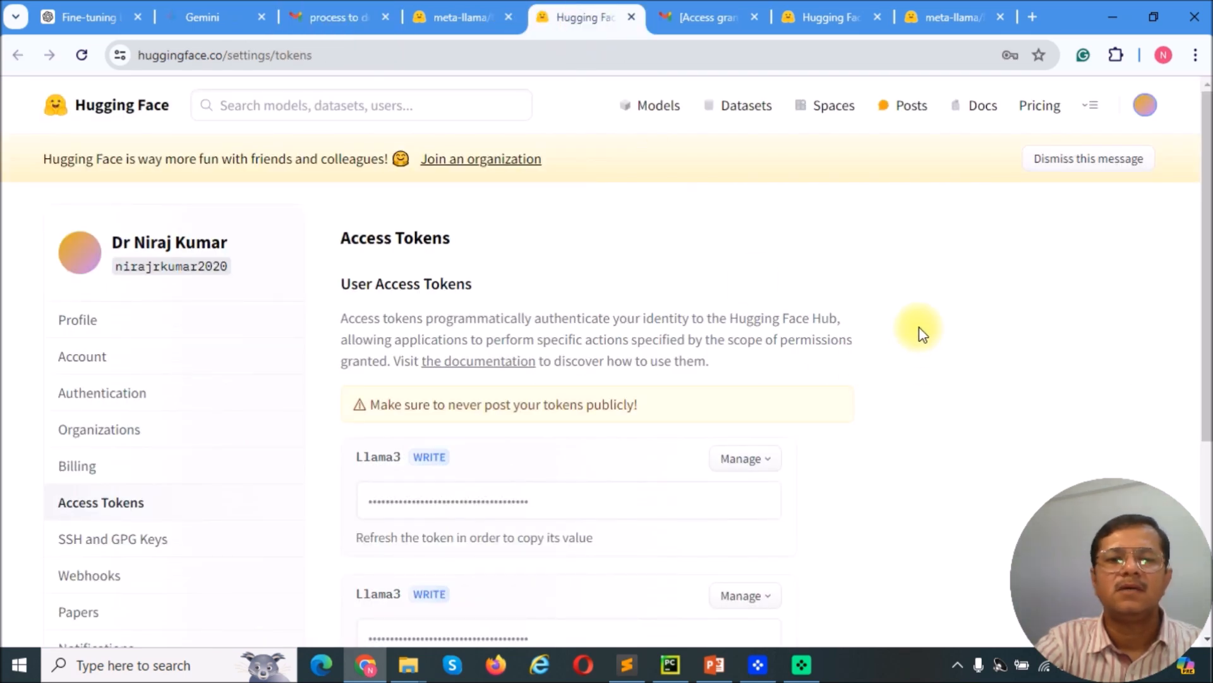
scroll(919, 333, down, 2)
Generate a new access token named Llama3 with Write permission and its value displayed.
click(388, 555)
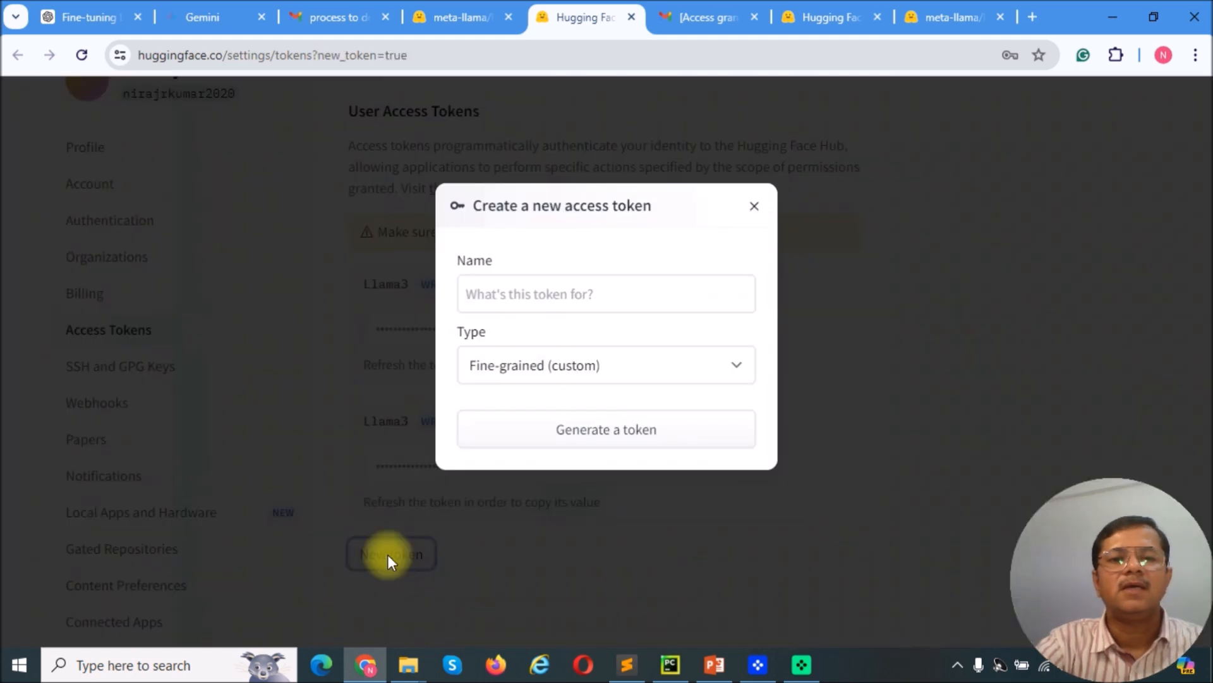
click(581, 295)
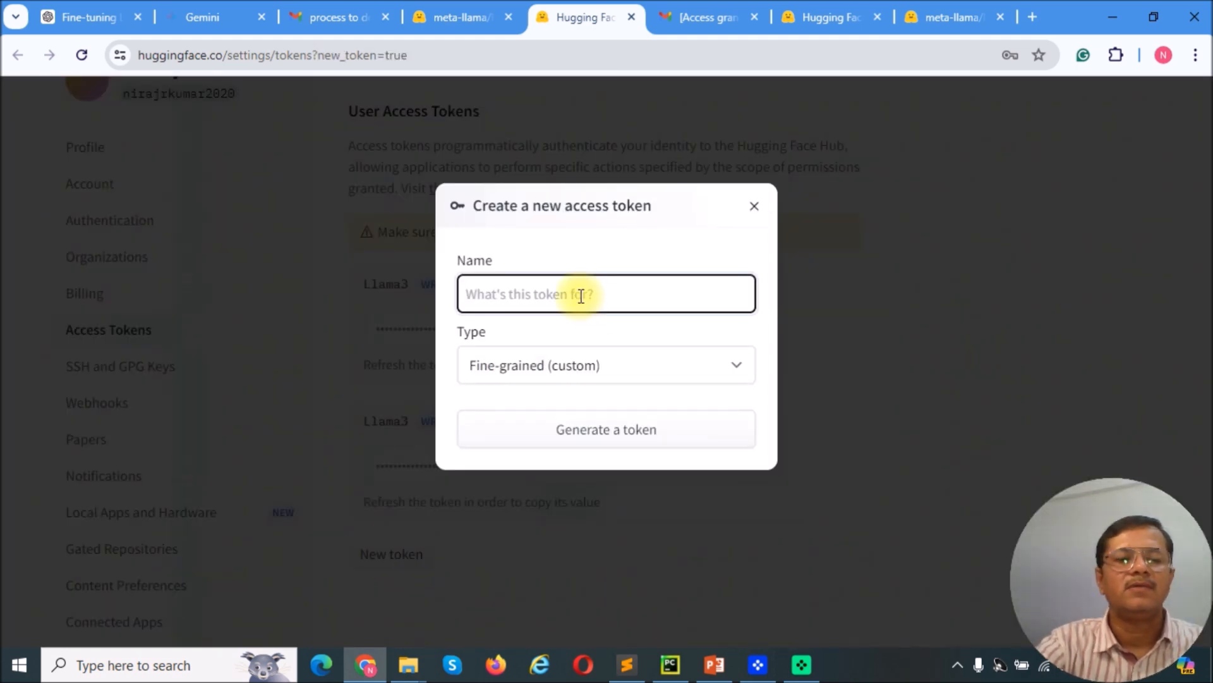
text(L)
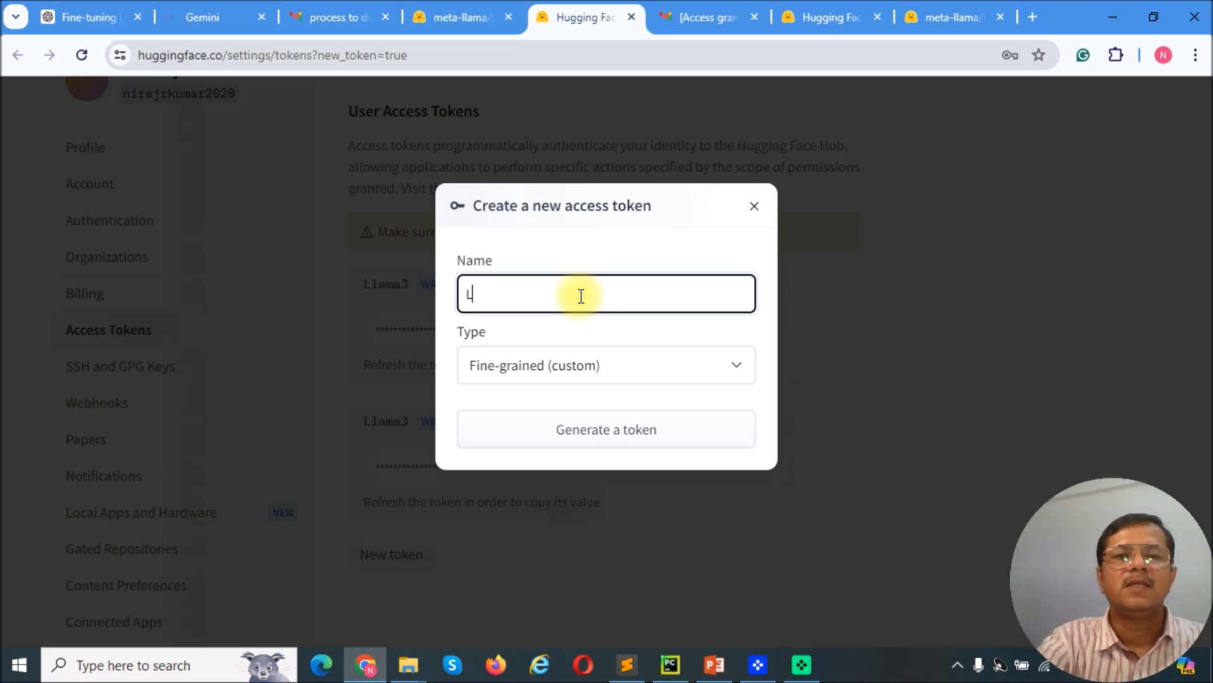
text(lama)
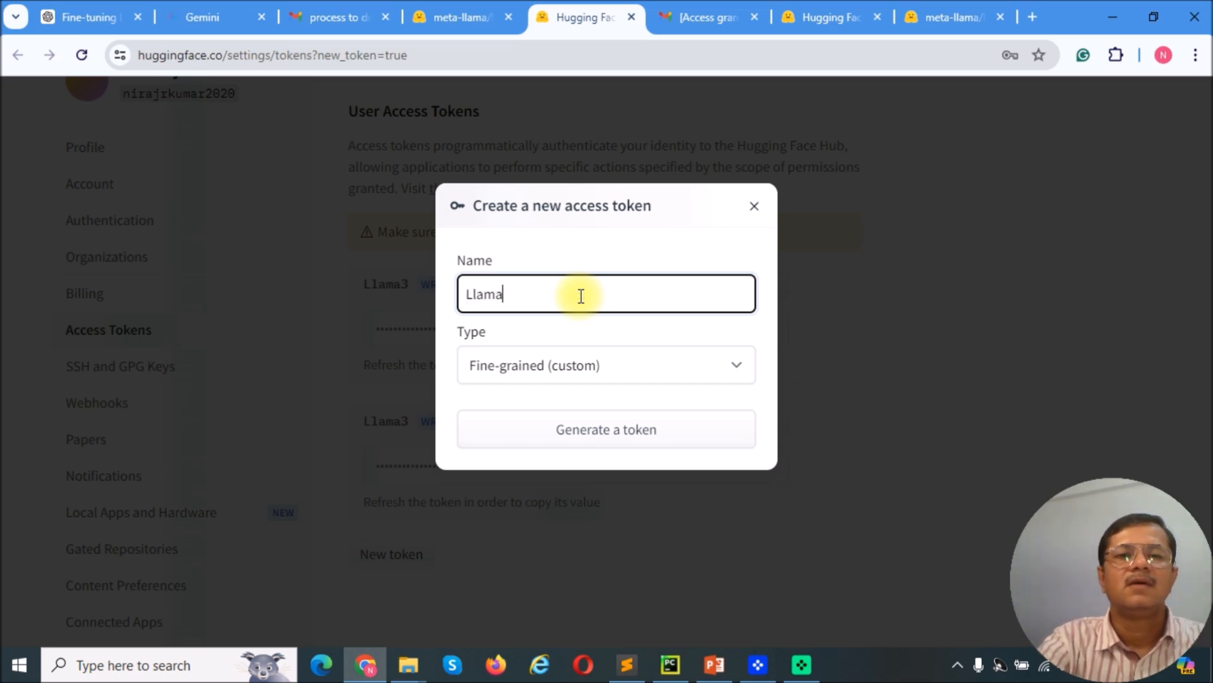
text(3)
click(615, 370)
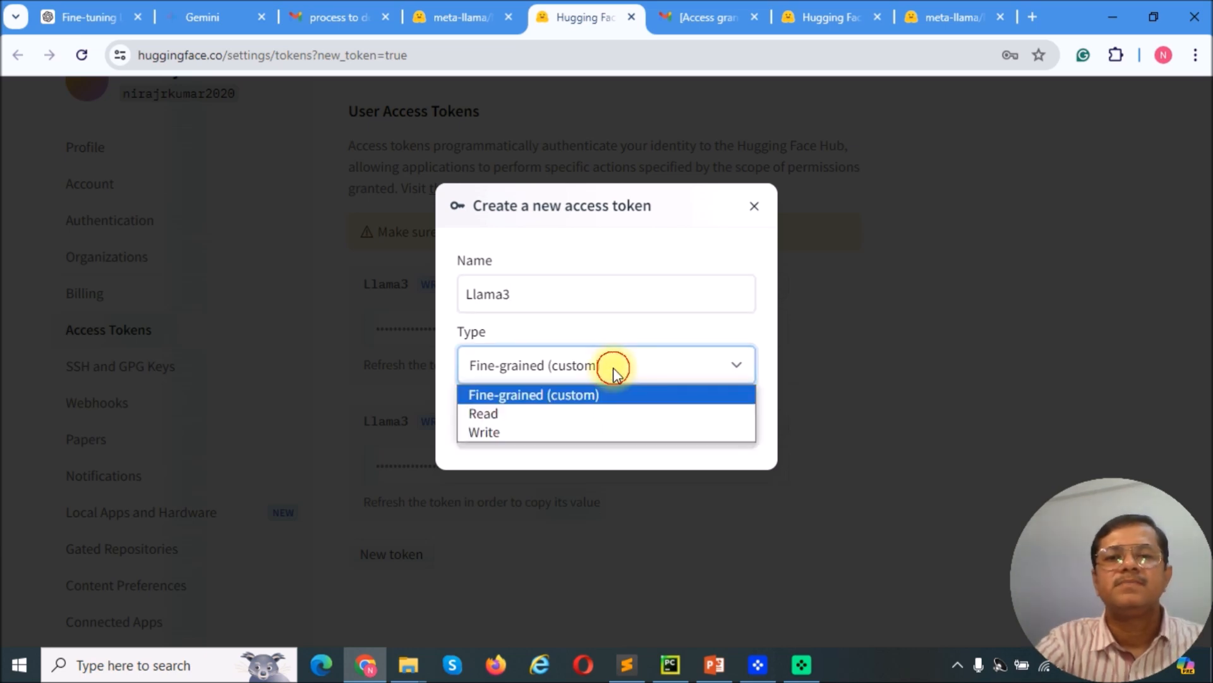
click(495, 432)
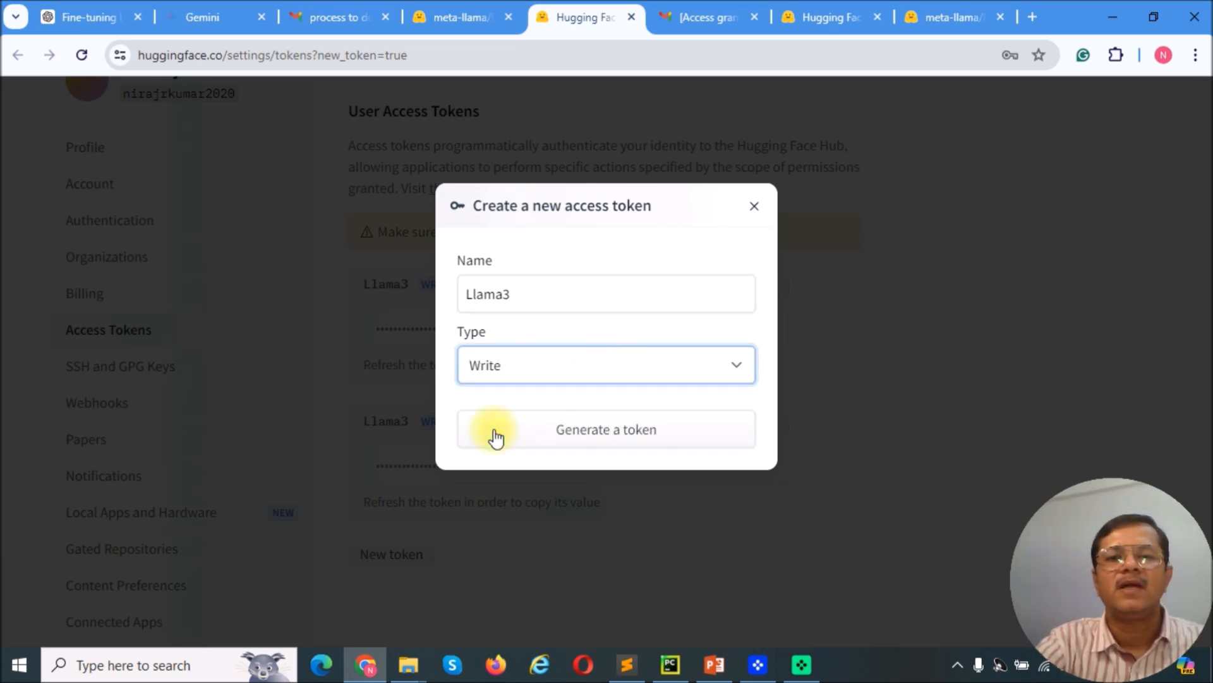
click(573, 428)
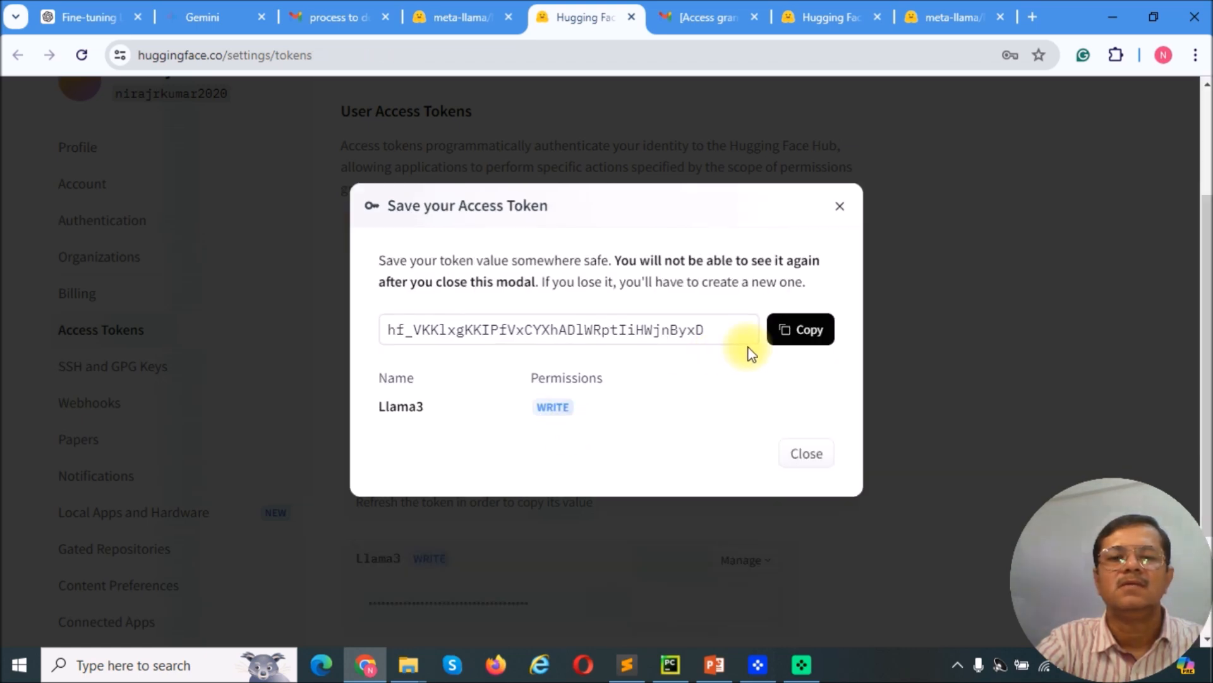
click(133, 664)
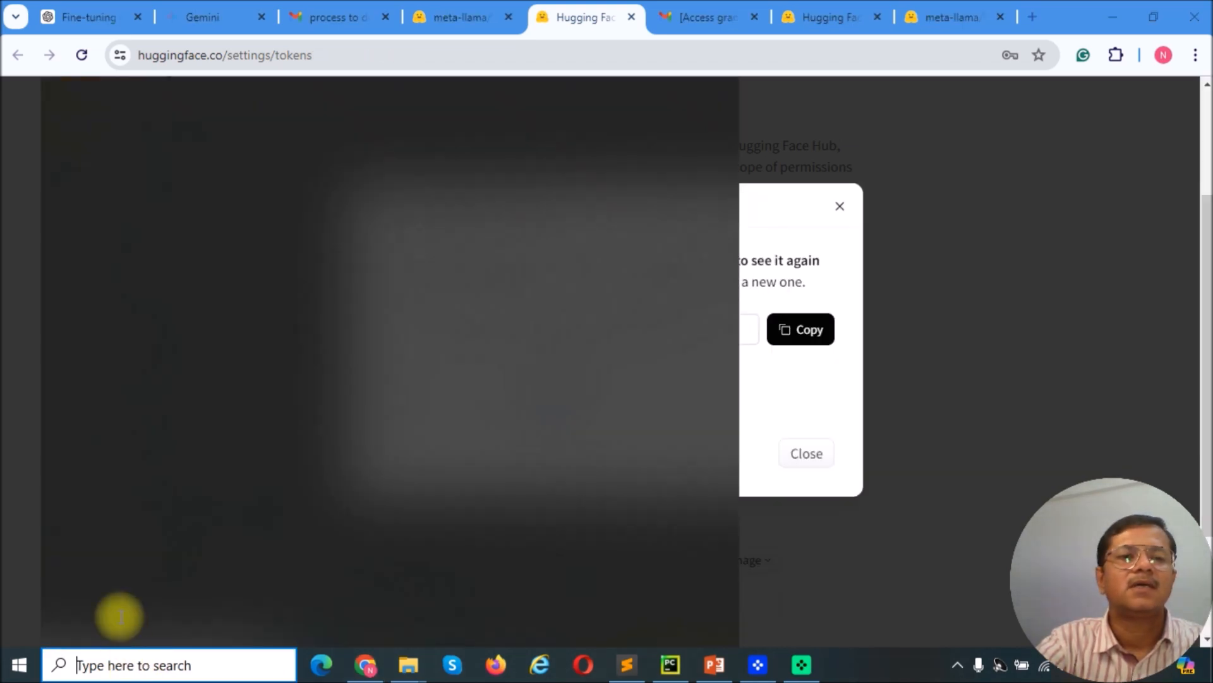
Start a Command Prompt window from Windows search, then return to the instructions email.
click(126, 491)
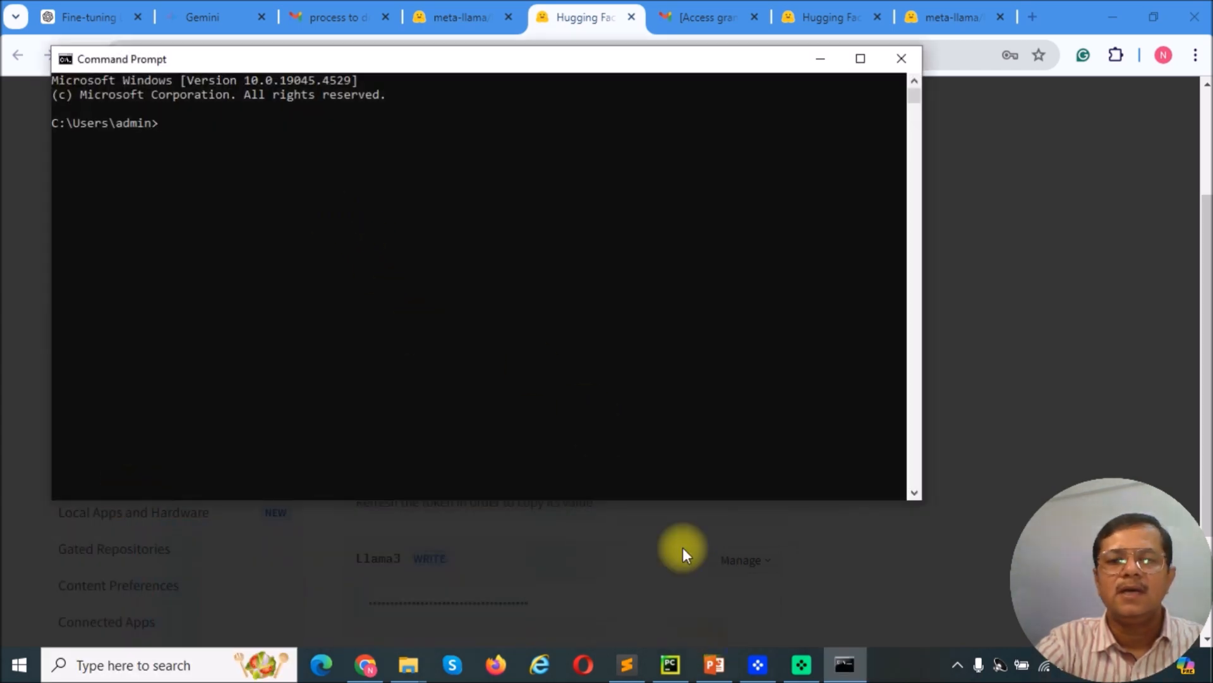
click(366, 664)
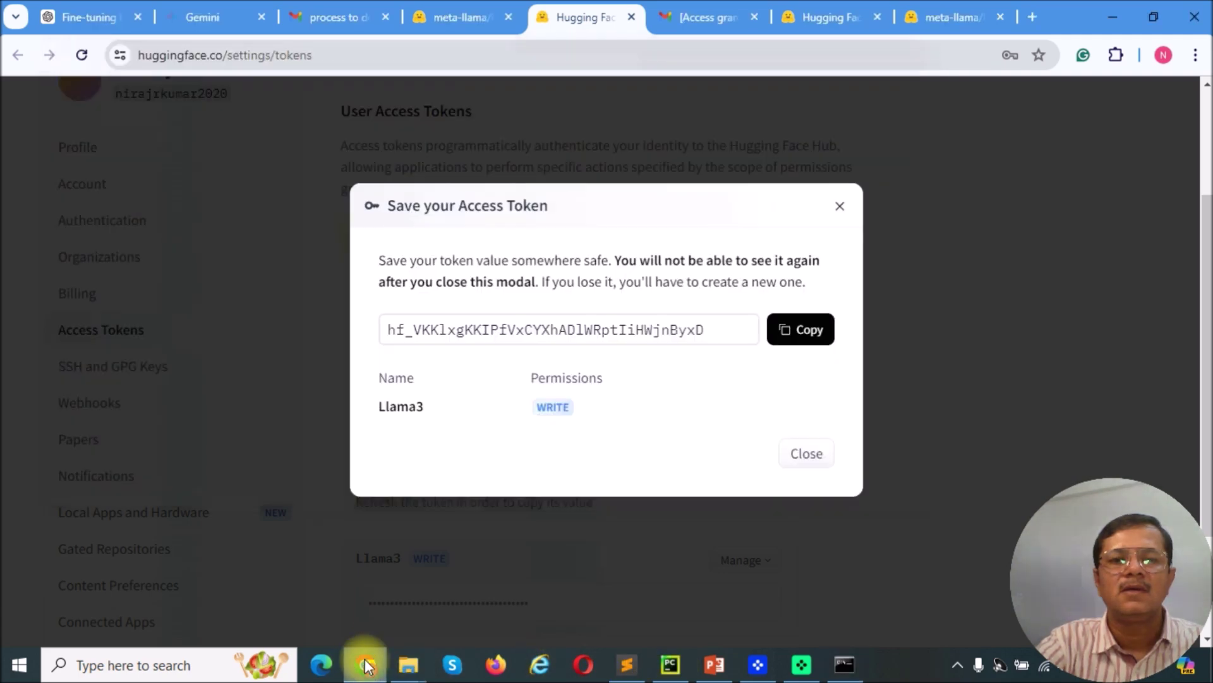
click(346, 17)
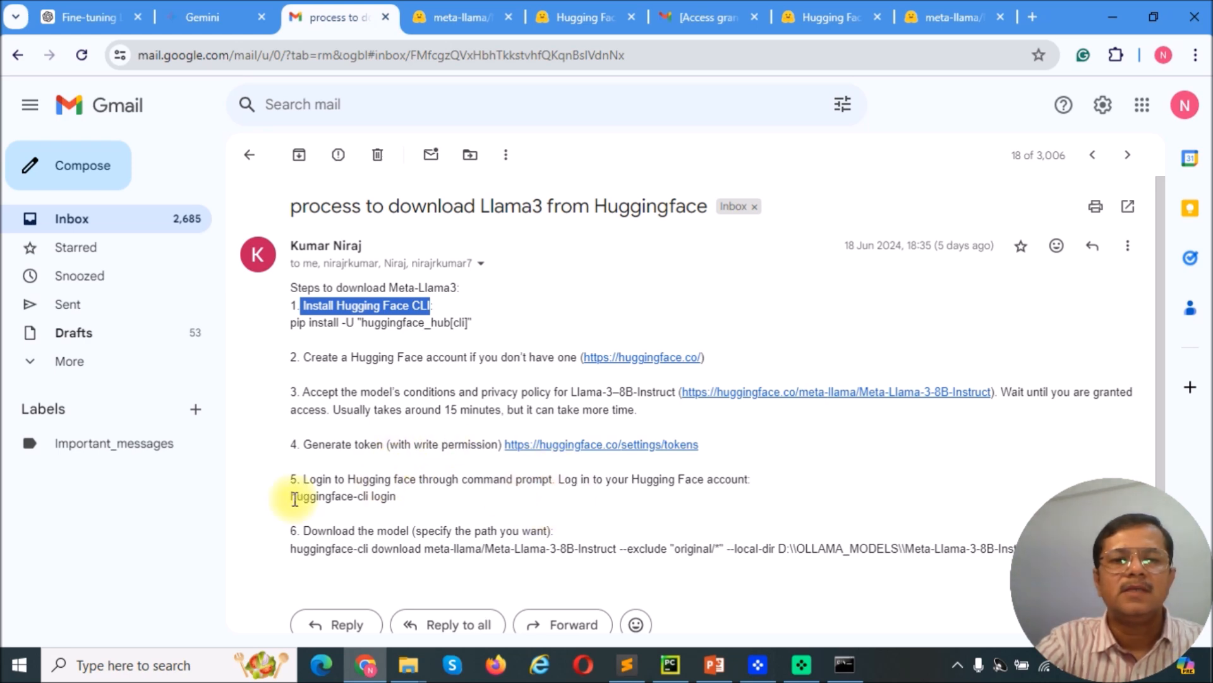
Copy the 'huggingface-cli login' command from the email and bring the terminal back.
drag(292, 497, 391, 498)
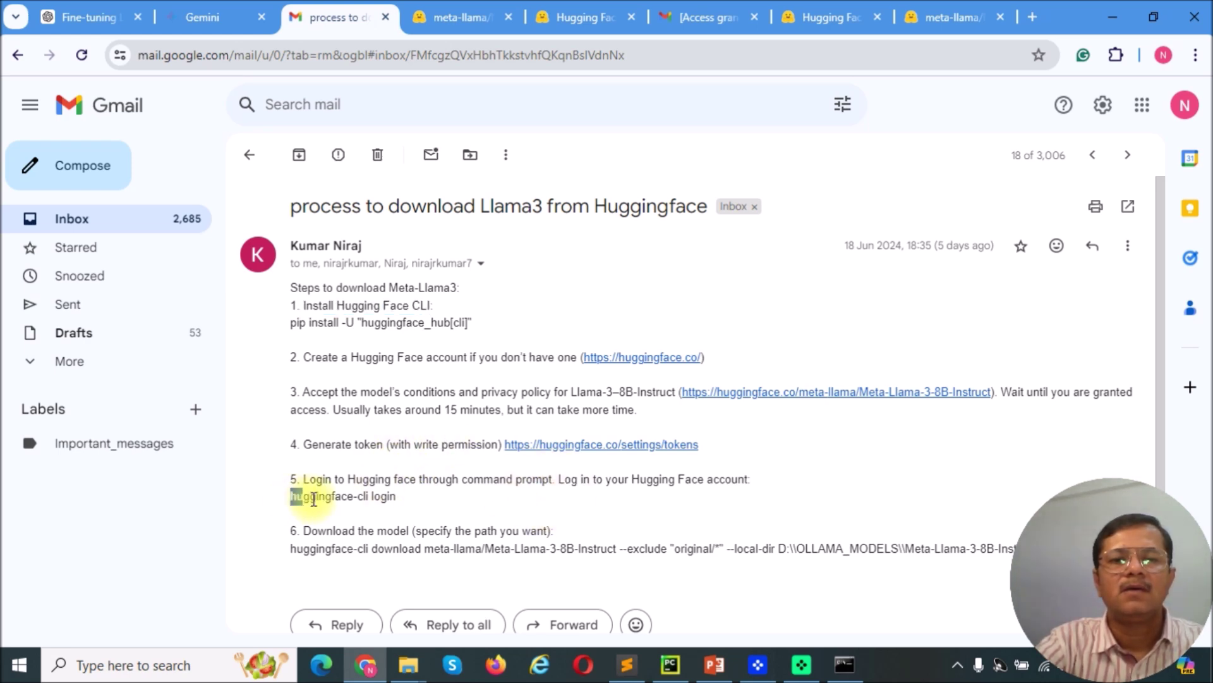
right_click(384, 498)
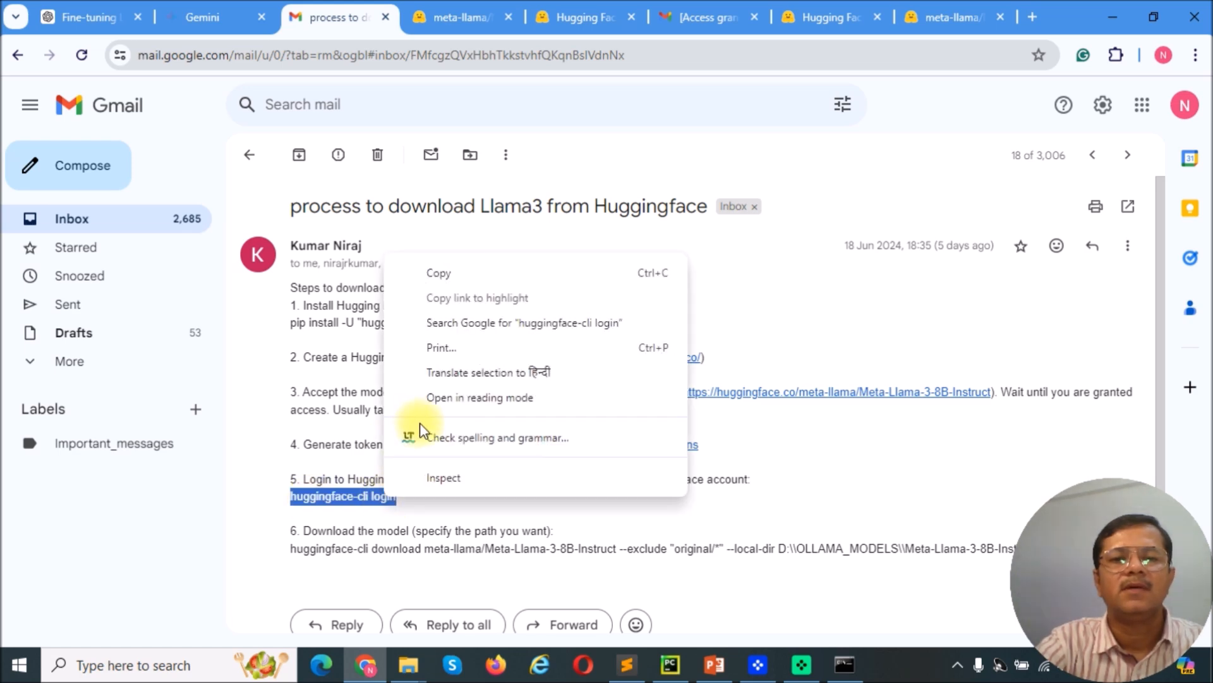
click(439, 273)
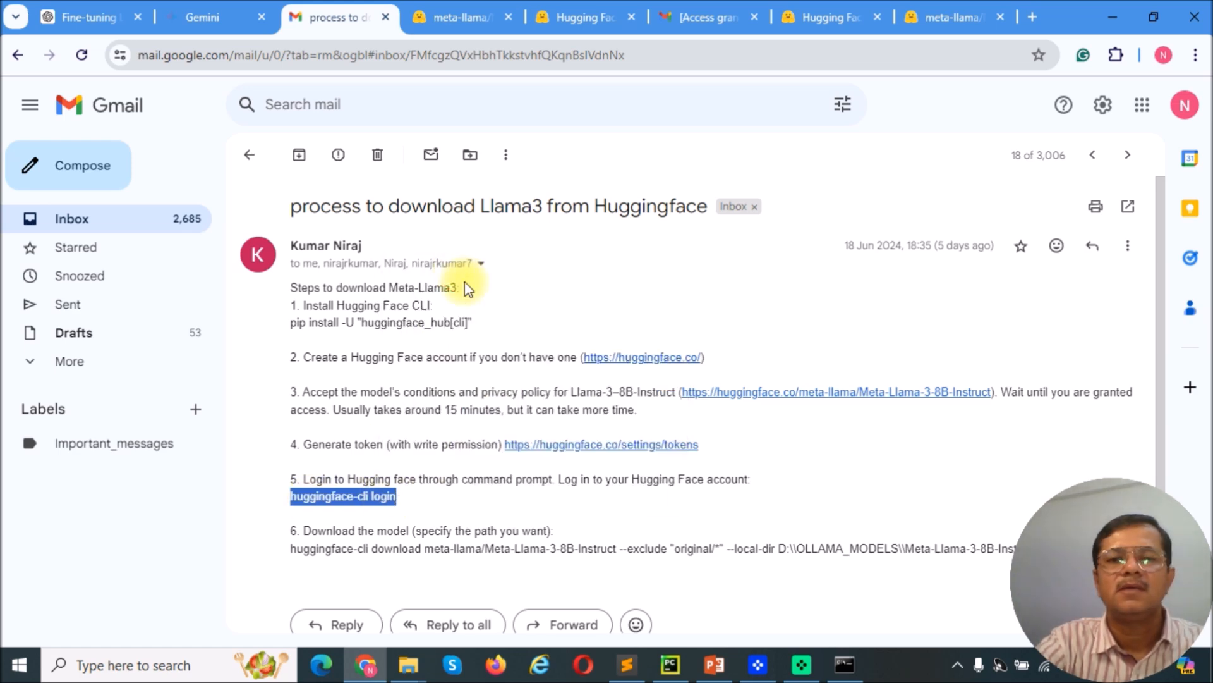
click(845, 665)
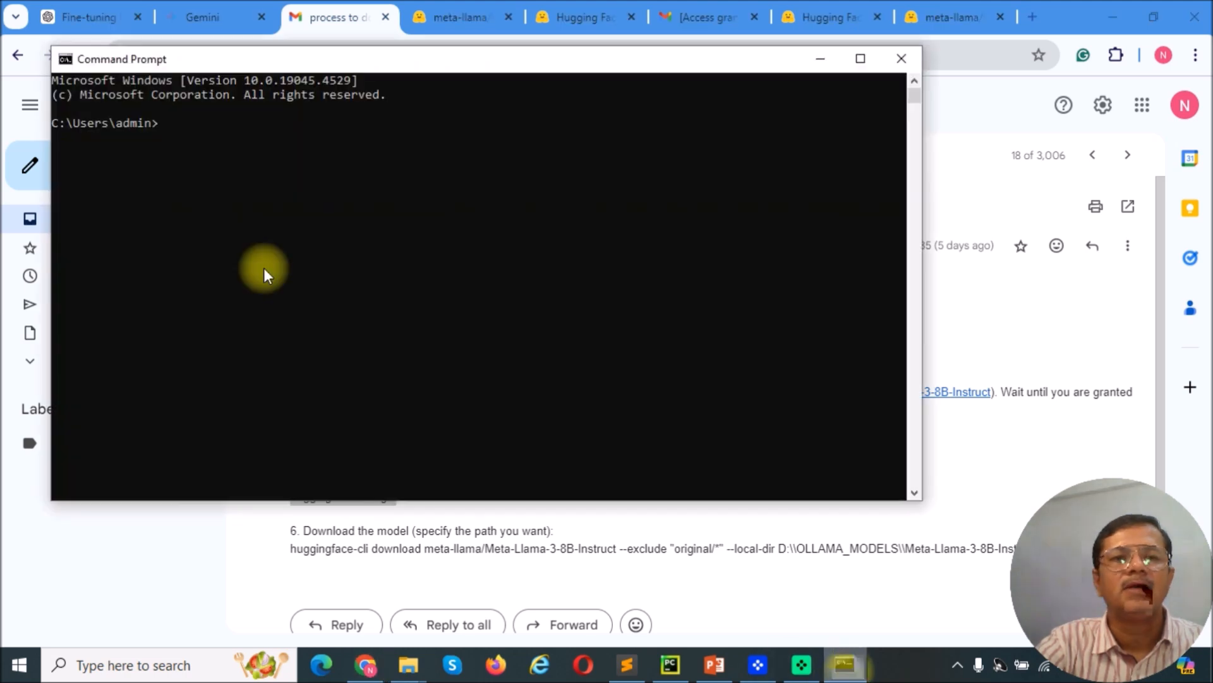
Run 'huggingface-cli login' so the terminal prompts for a token.
right_click(164, 124)
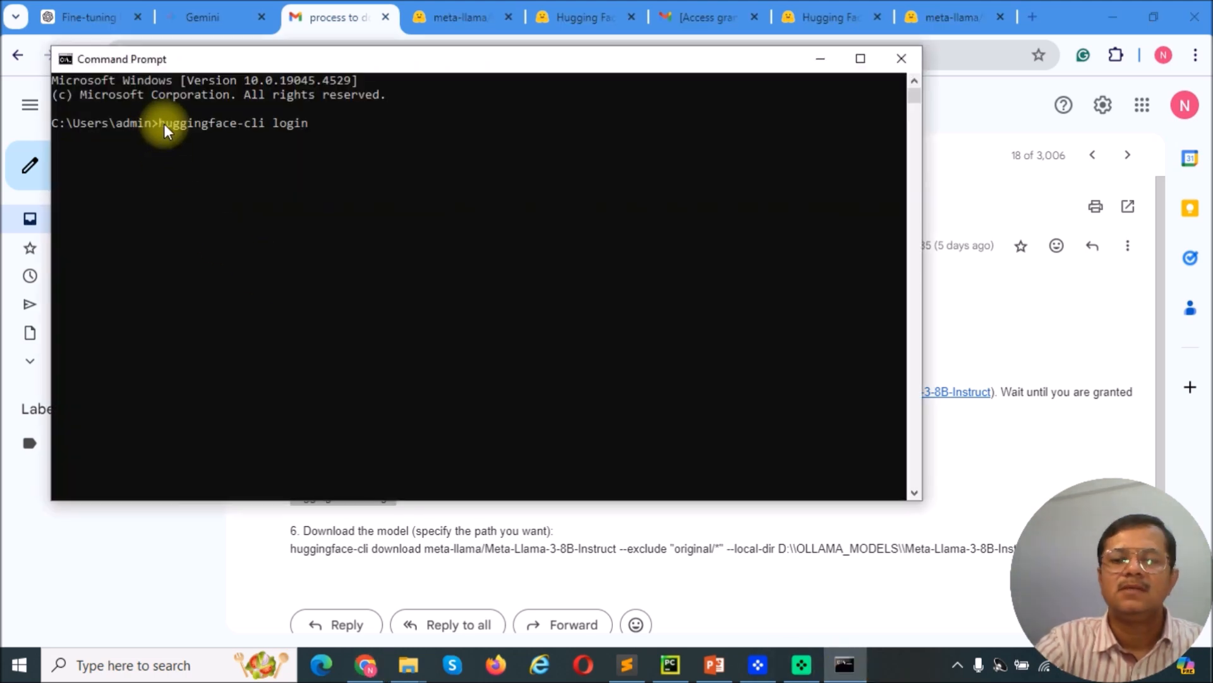
key(Return)
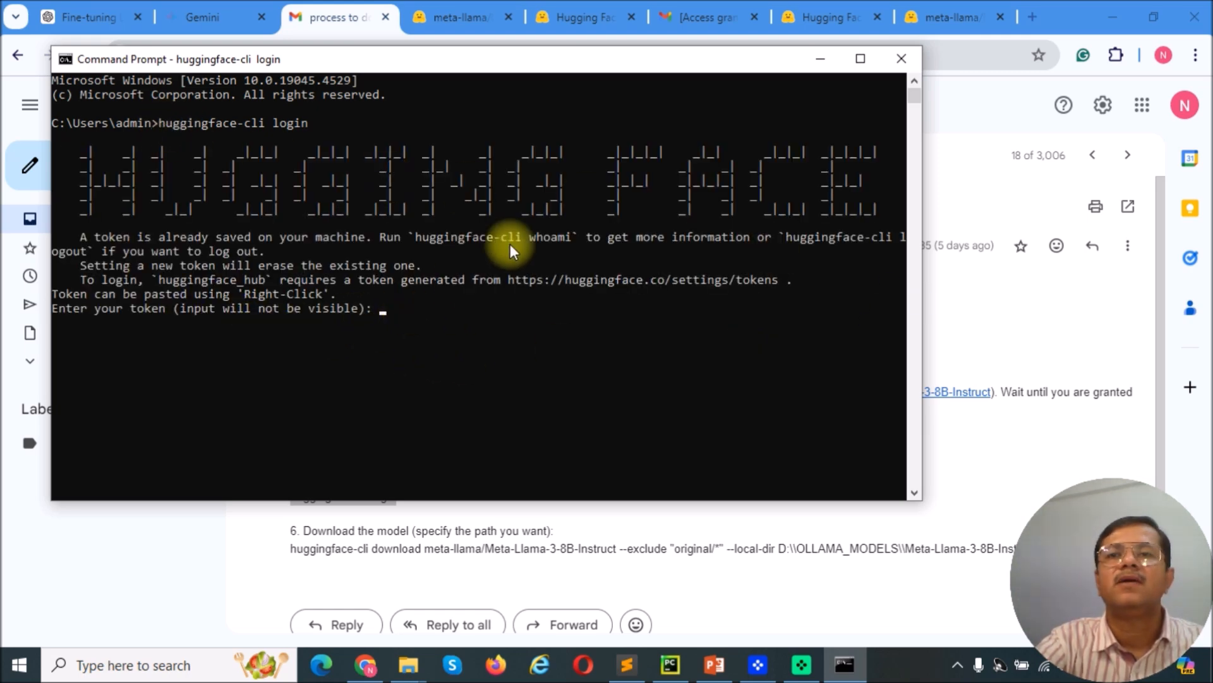
Copy the generated Llama3 token value from Save your Access Token and close the tokens tab.
click(954, 18)
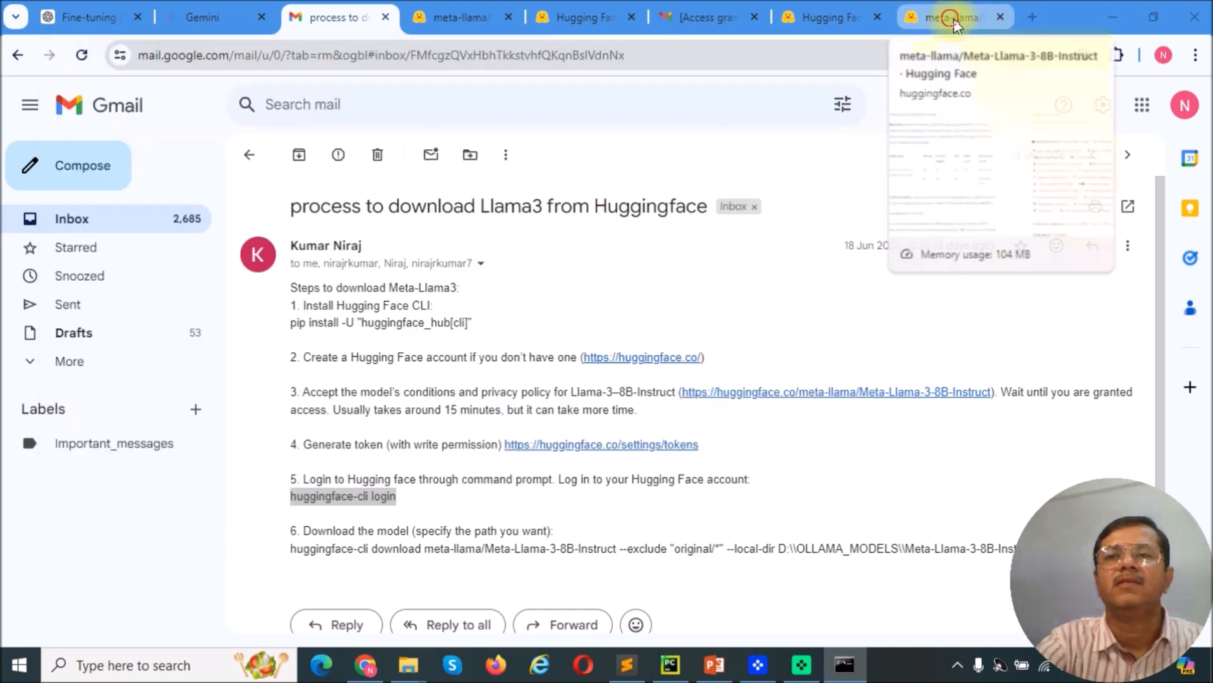
click(819, 16)
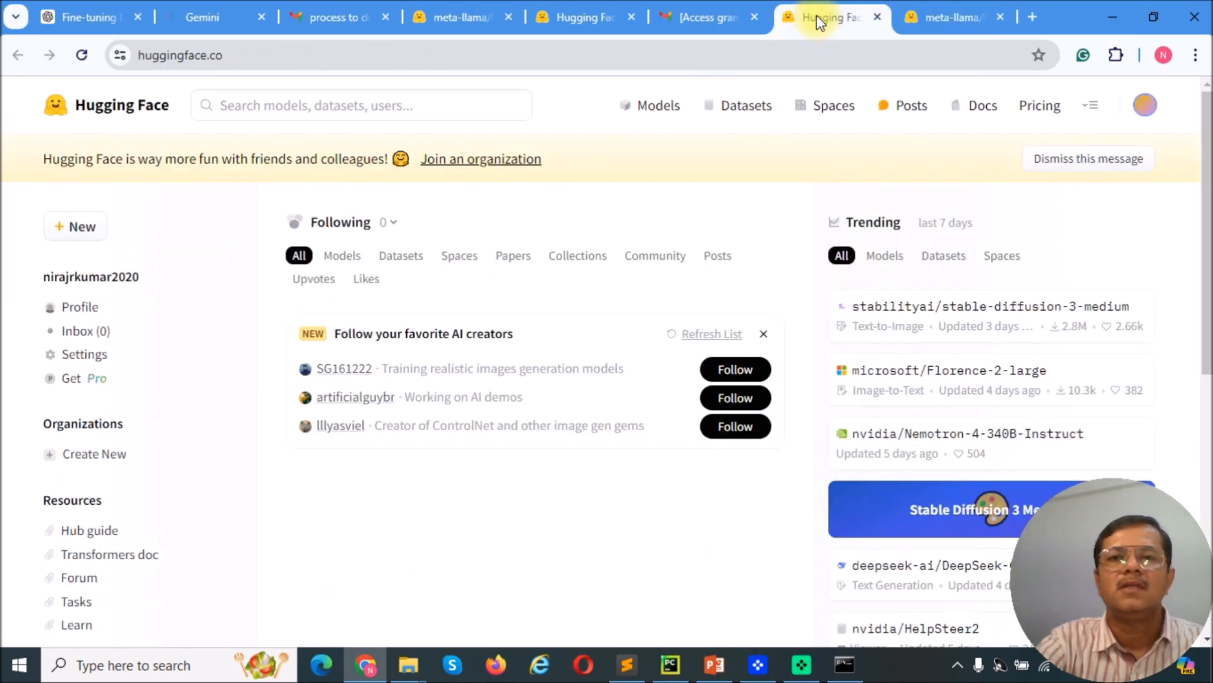
click(702, 17)
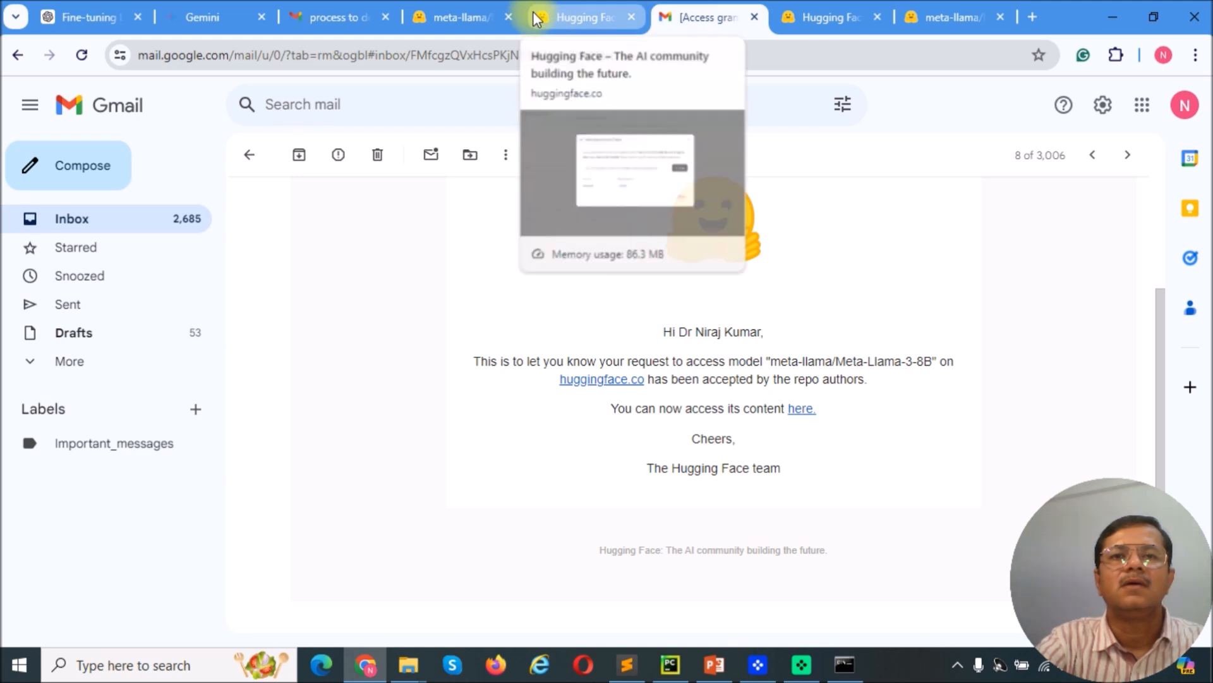
click(584, 17)
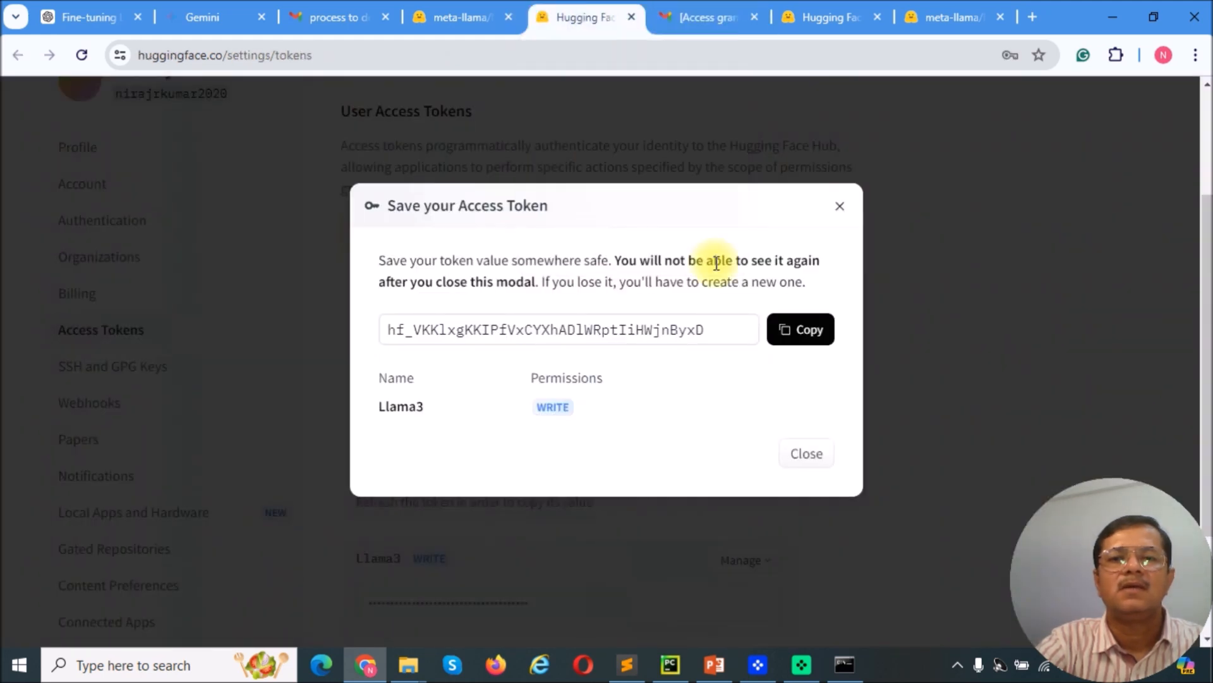
click(799, 330)
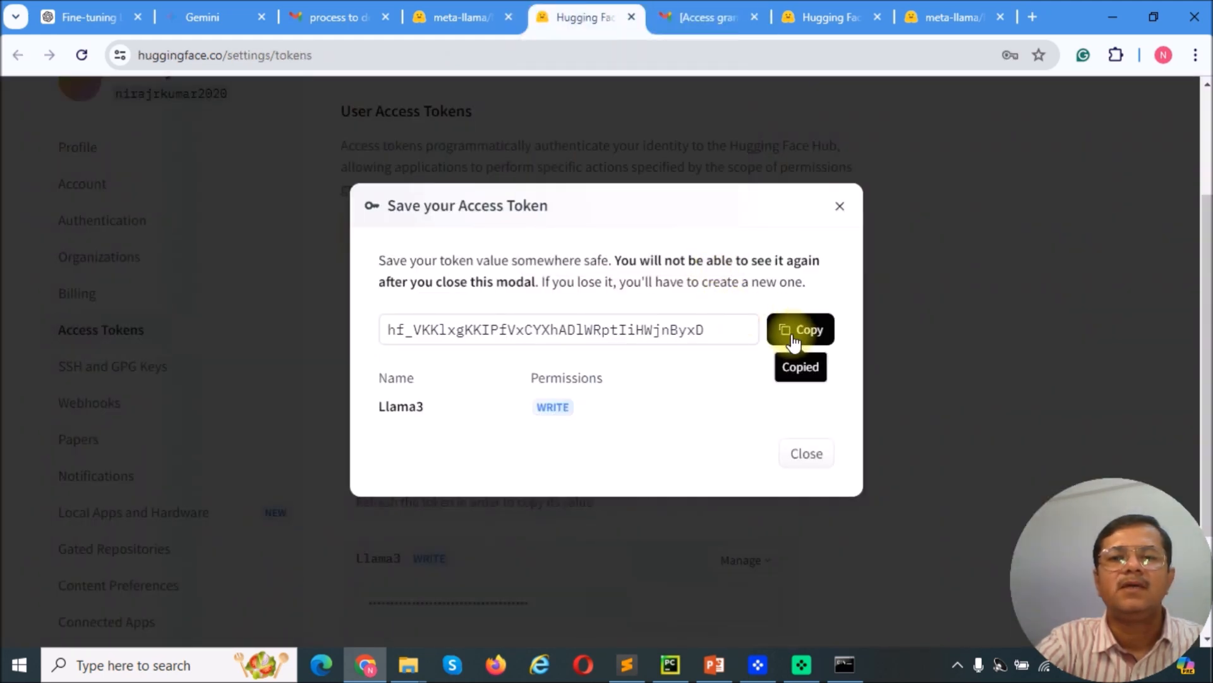
click(634, 18)
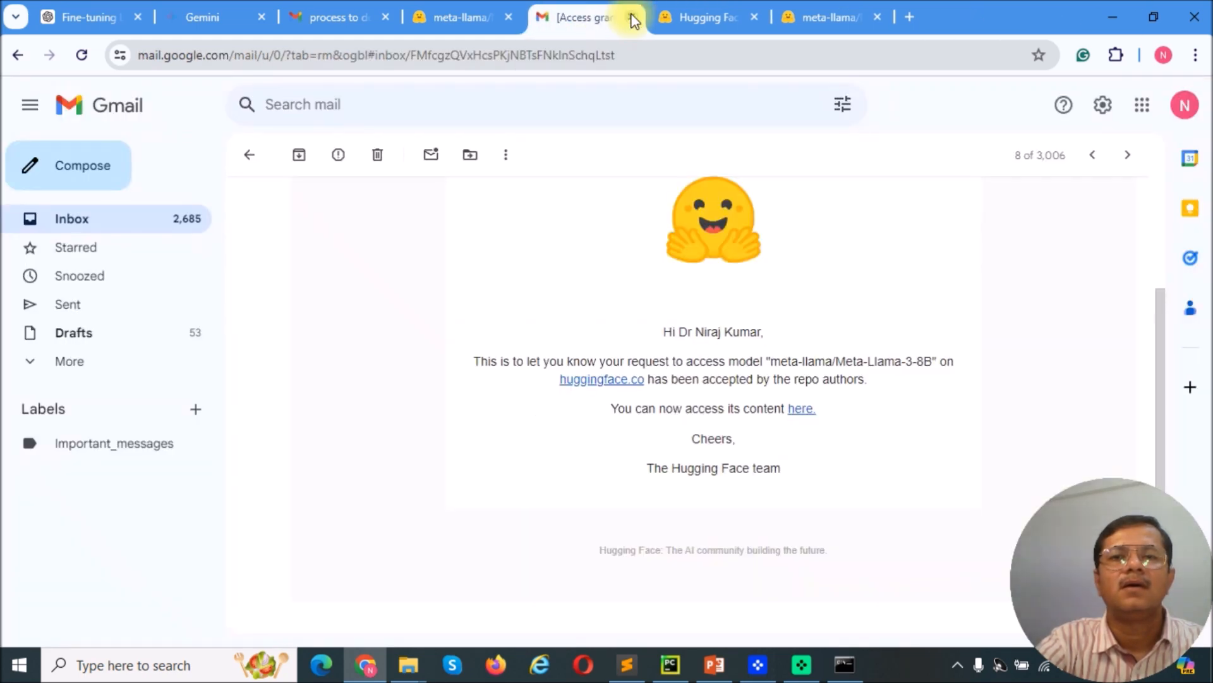
Paste the token at the login prompt and decline git credential storage, completing login.
click(844, 666)
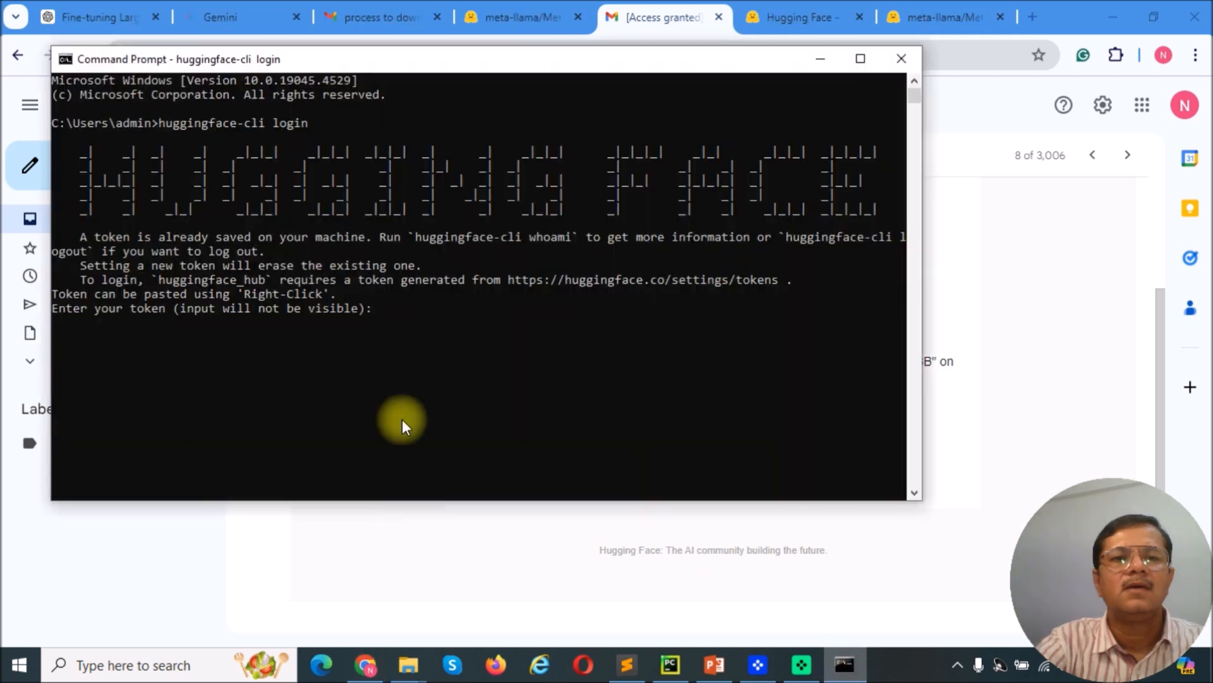
right_click(372, 304)
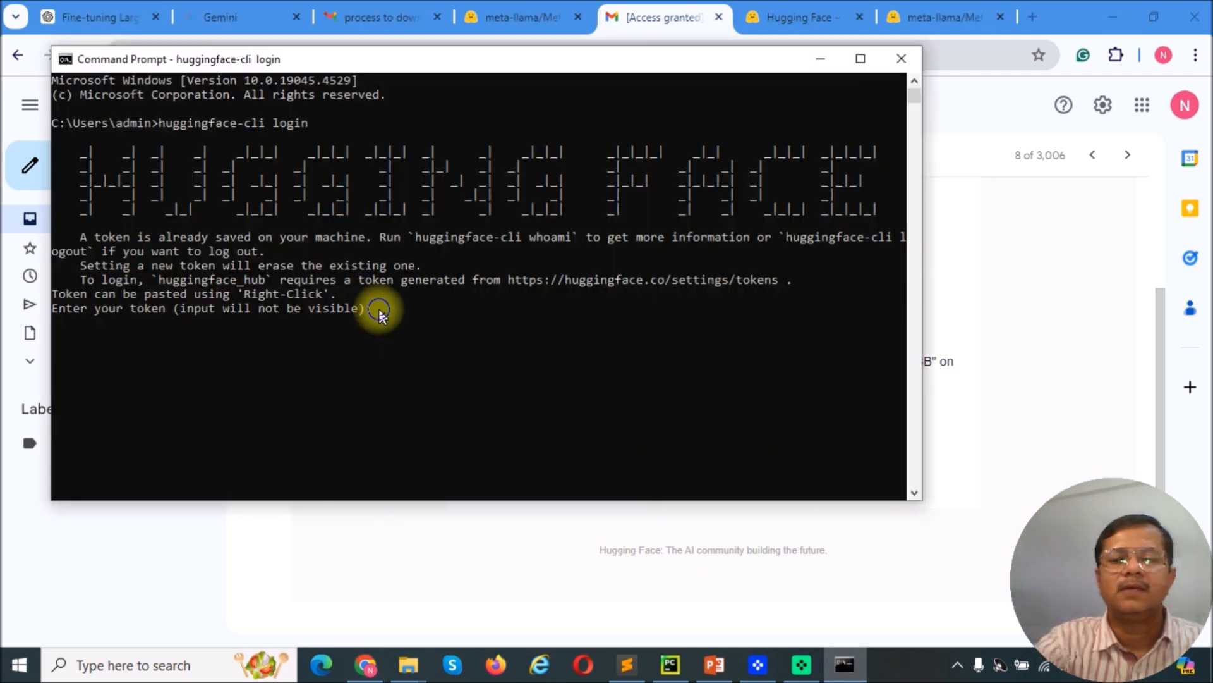
key(Return)
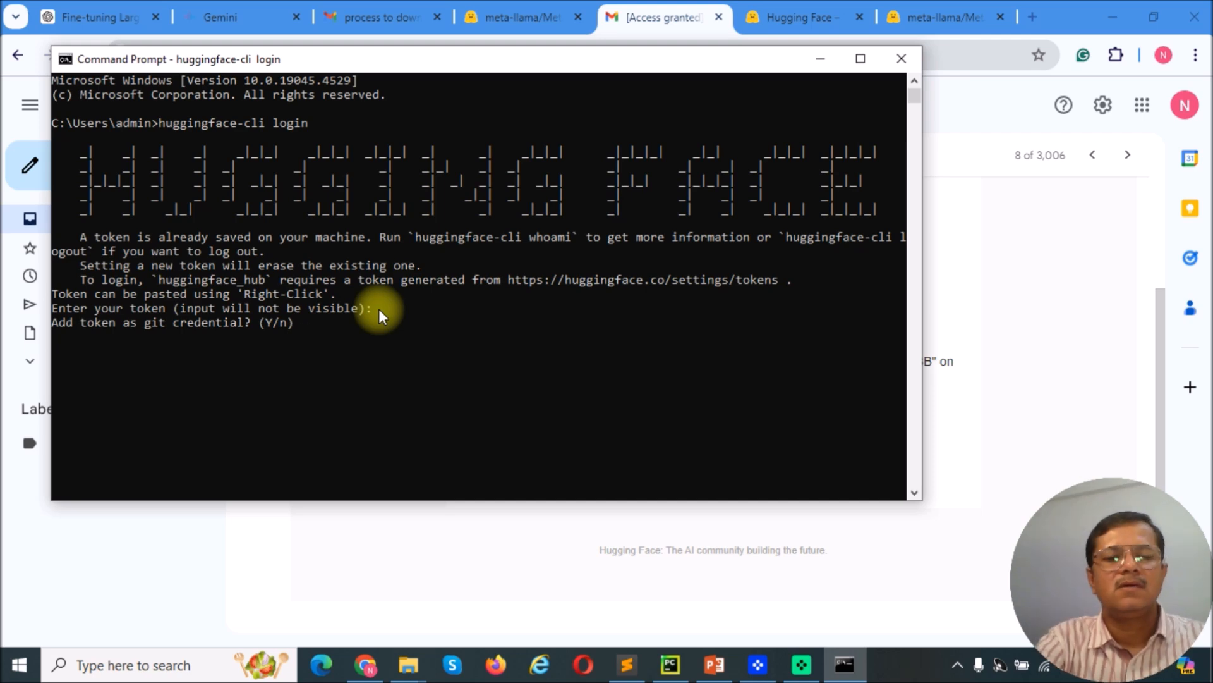
text(n)
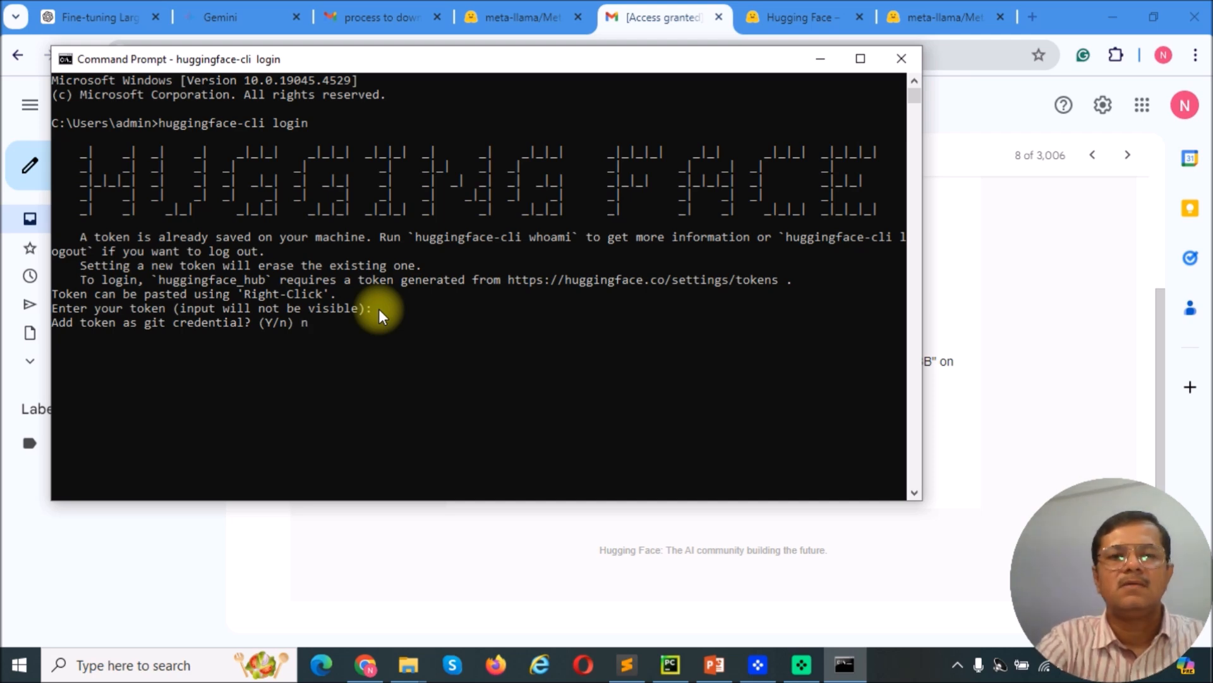
key(Return)
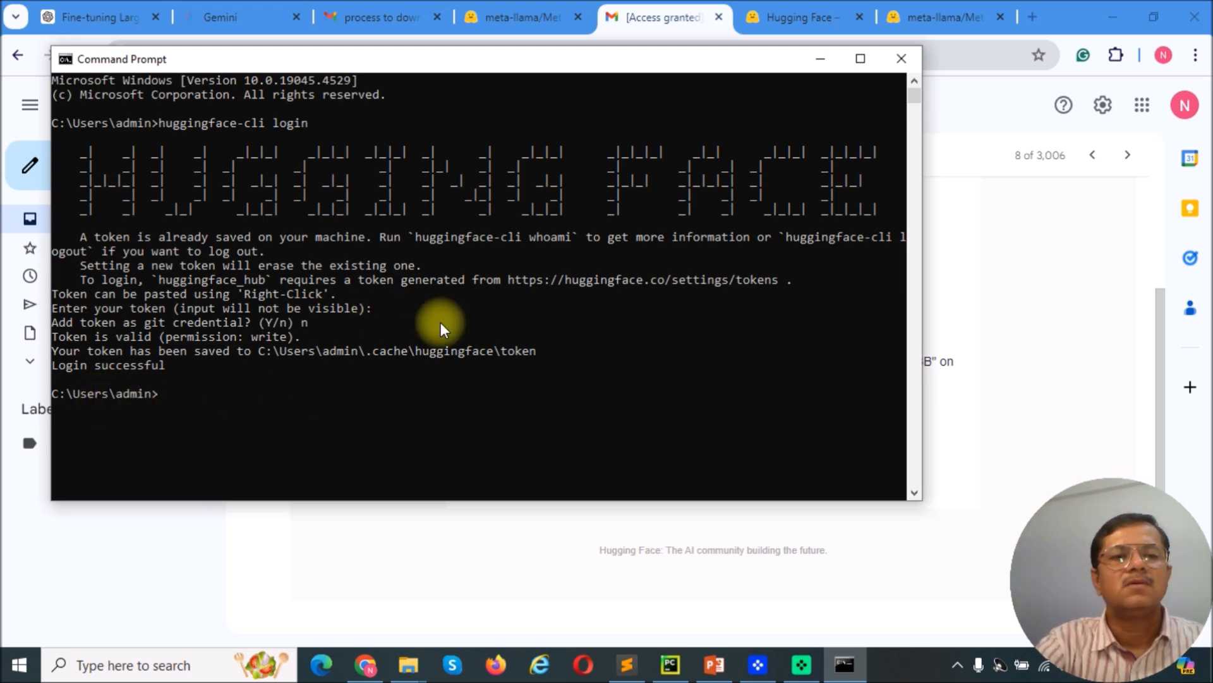
Select the --local-dir download path in step 6 of the email, then show the File Explorer windows.
click(1037, 338)
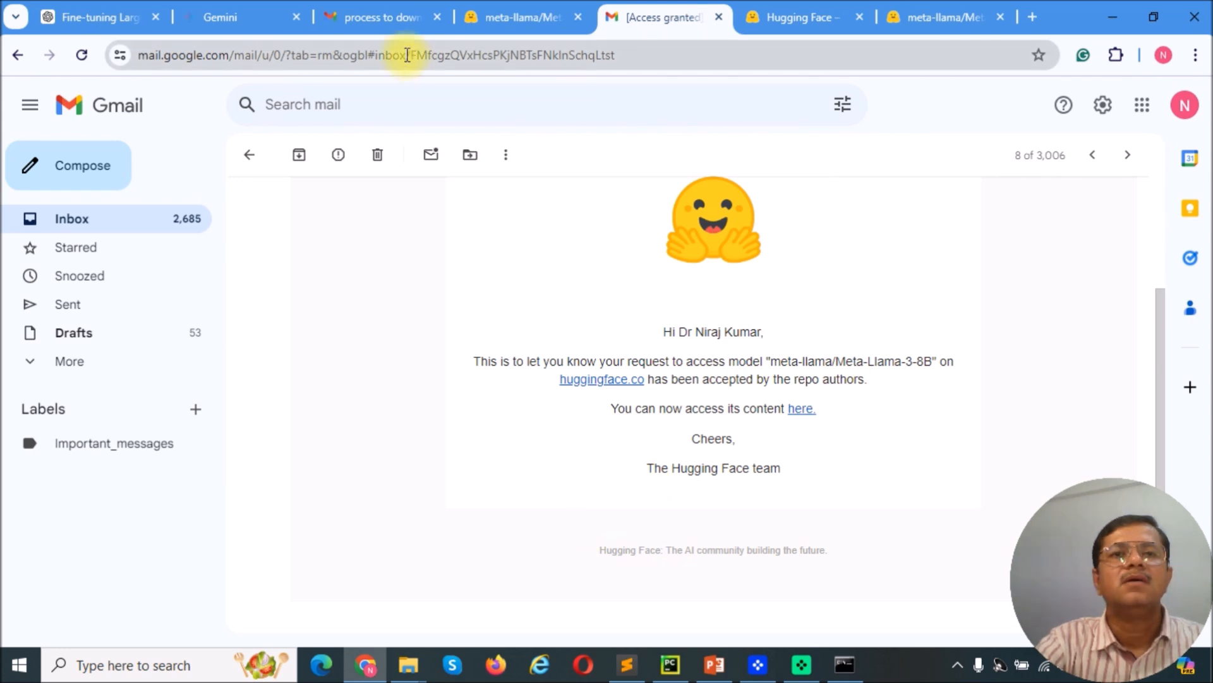
click(378, 17)
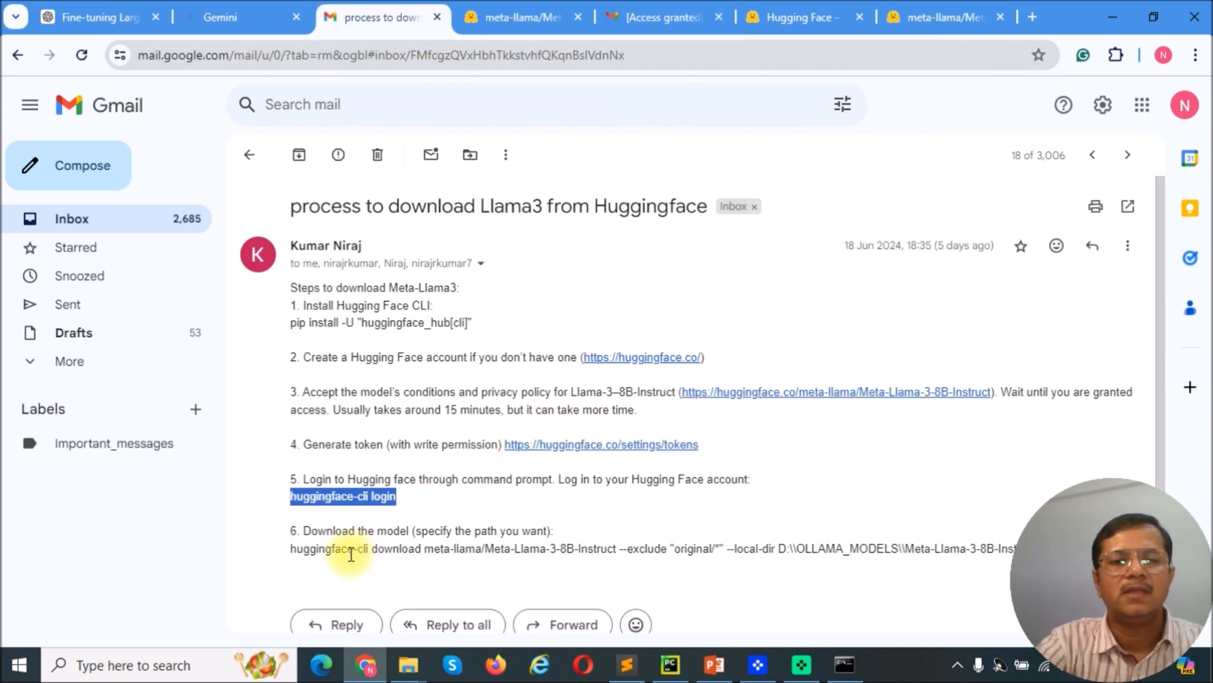
scroll(474, 512, down, 1)
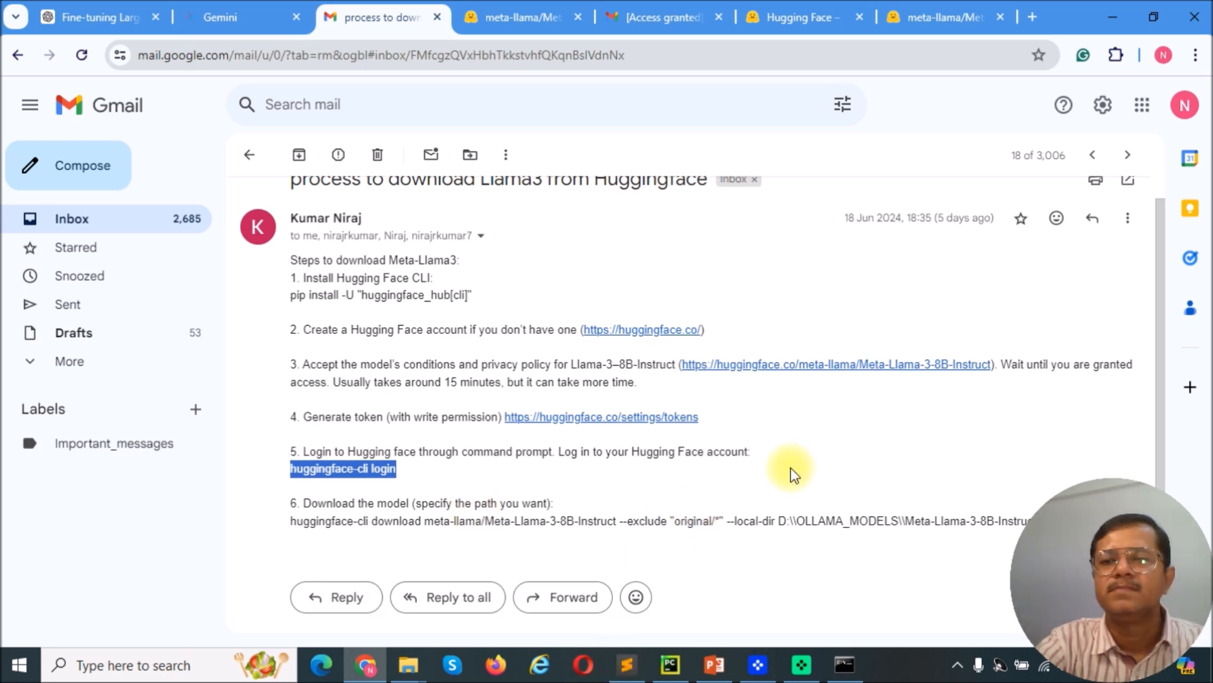
drag(1172, 242, 1169, 304)
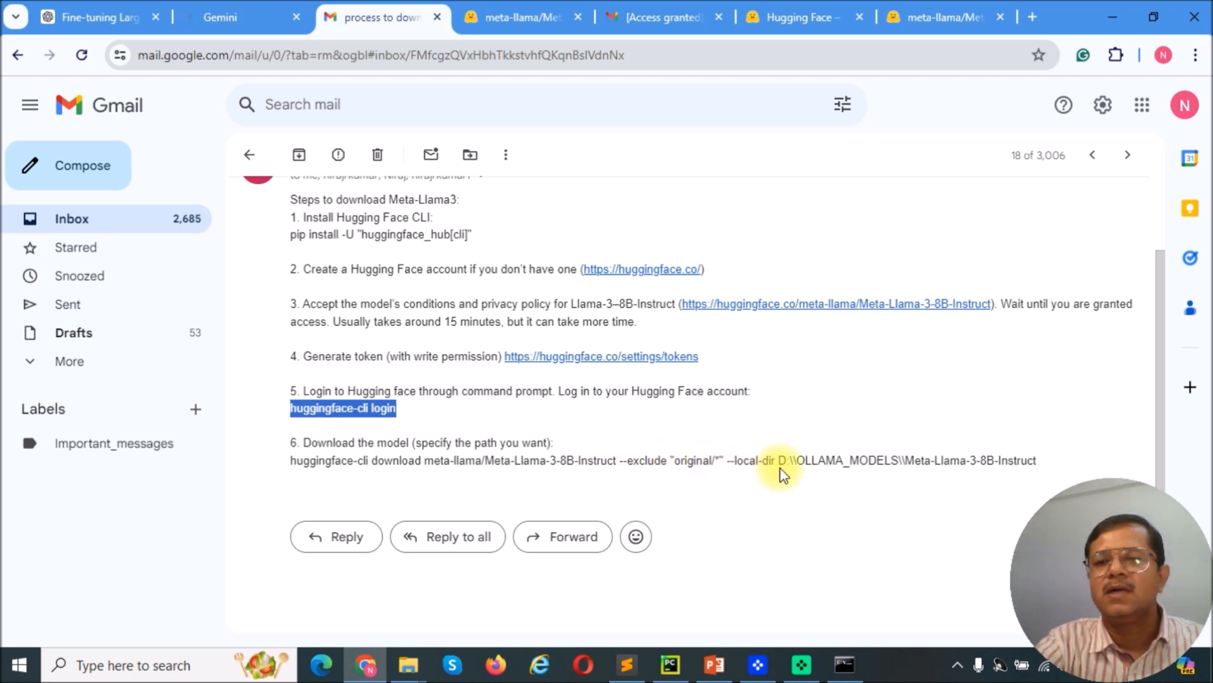
drag(781, 460, 1052, 465)
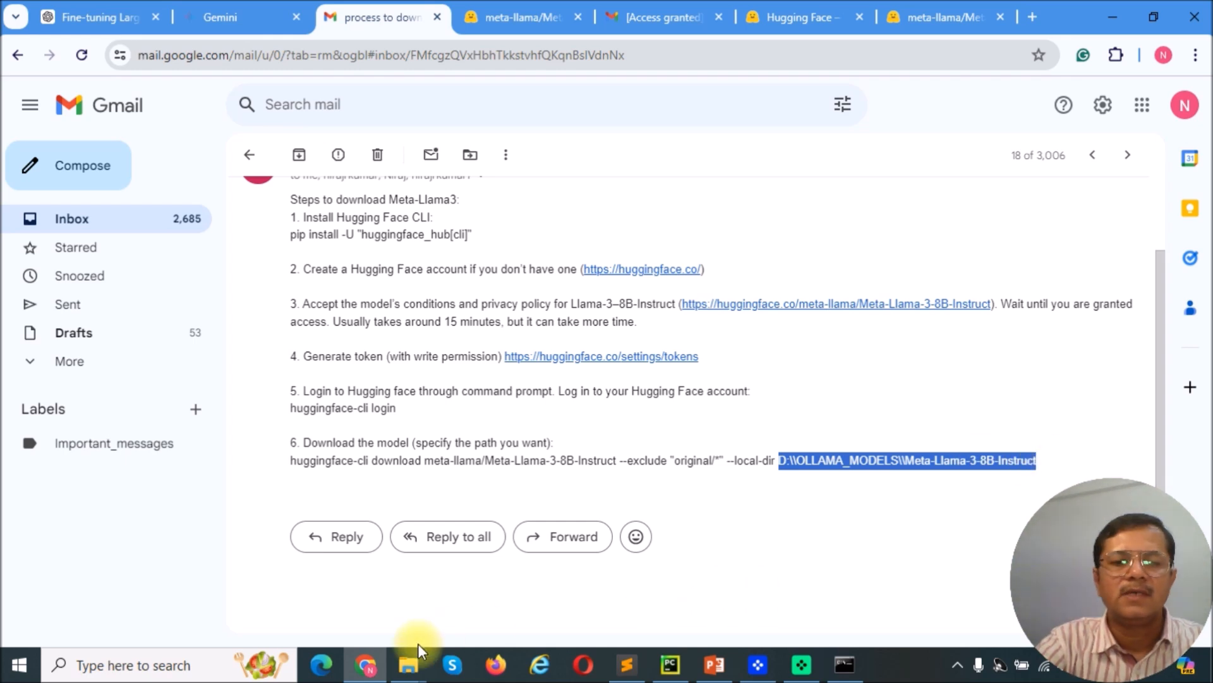
click(409, 664)
Go up to the LLM_Models folder in File Explorer and select the Meta-Llama-3-8B-Instruct folder.
click(351, 598)
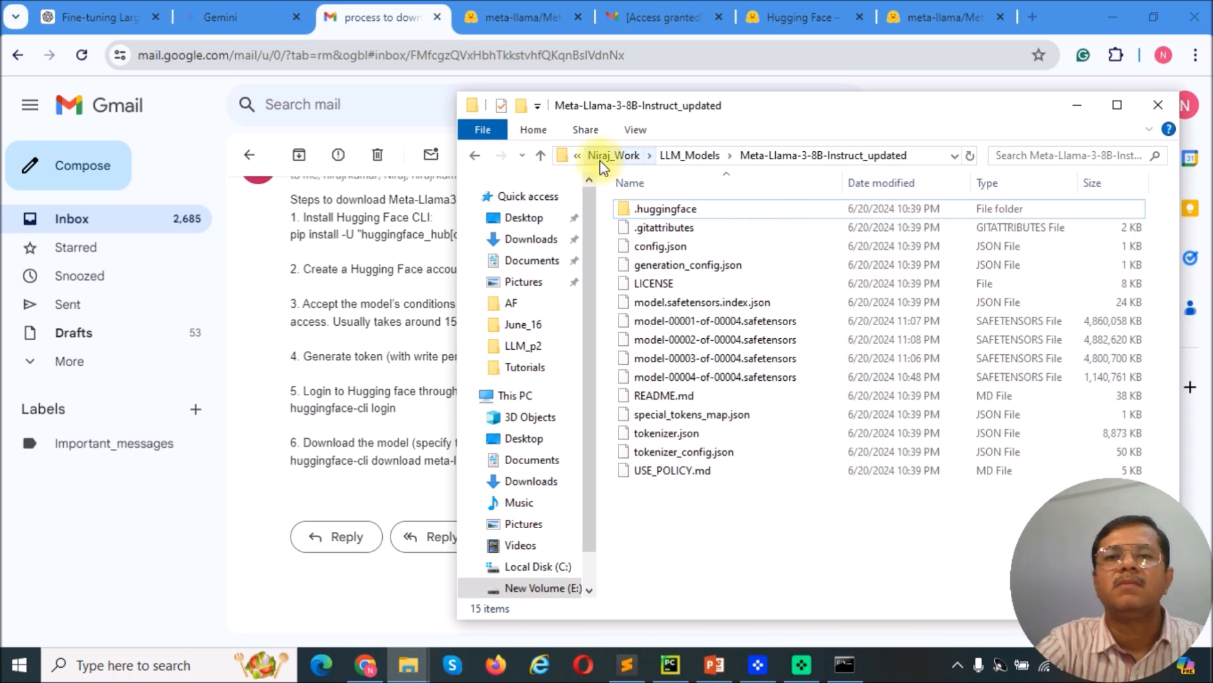
click(540, 156)
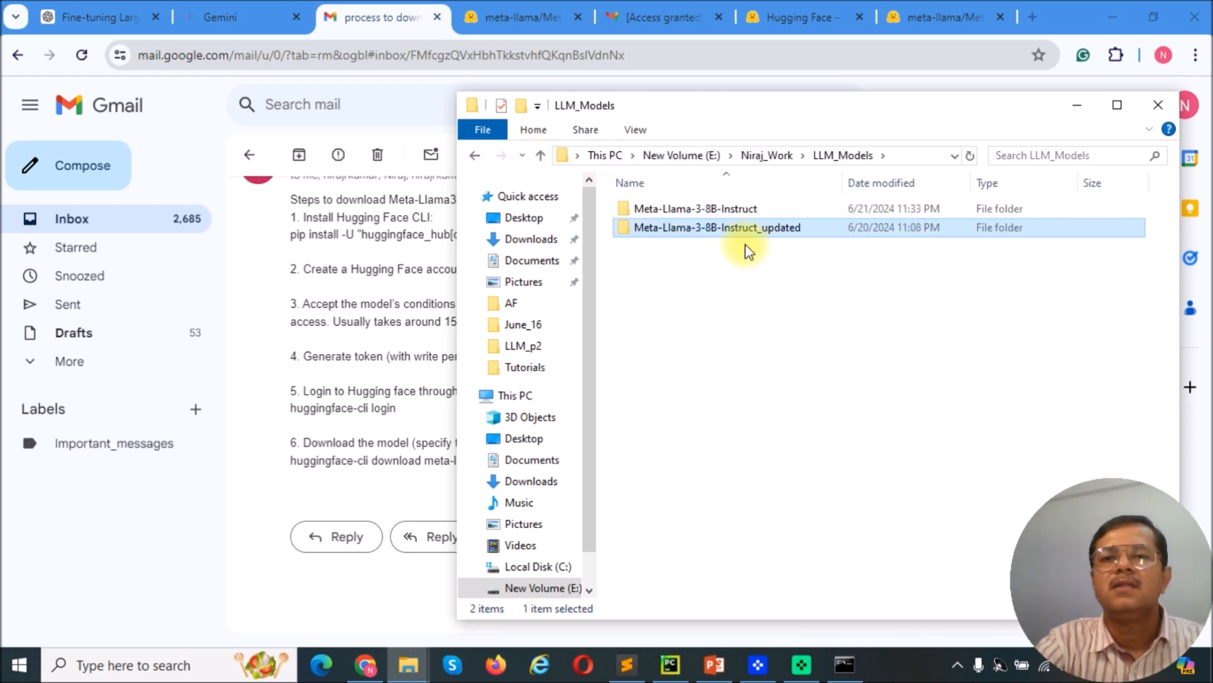
click(739, 208)
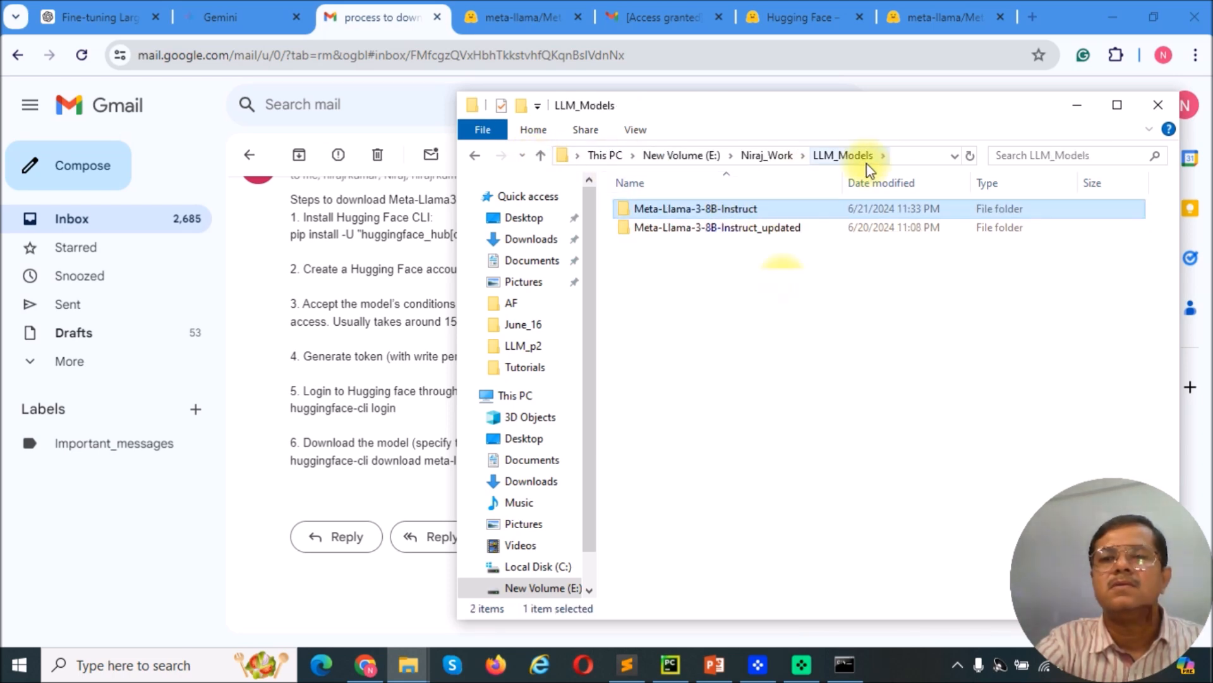
Highlight the full download command with the E: drive path on line 15 of instruction.txt.
click(630, 663)
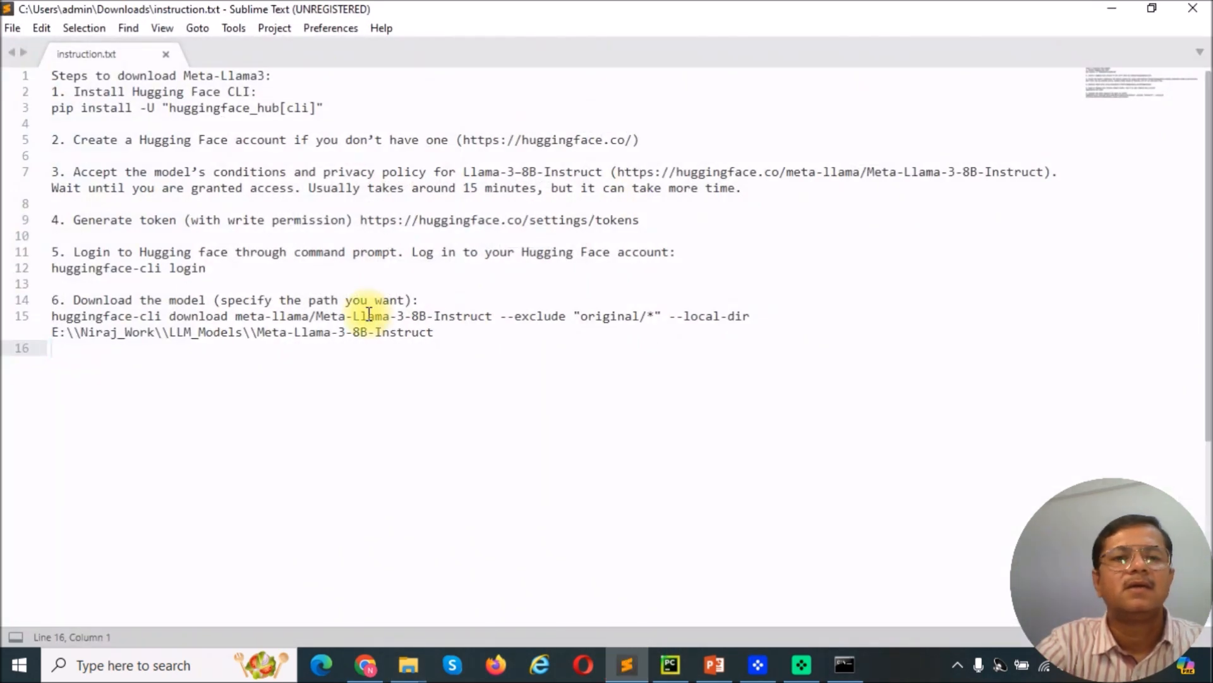
drag(53, 316, 459, 331)
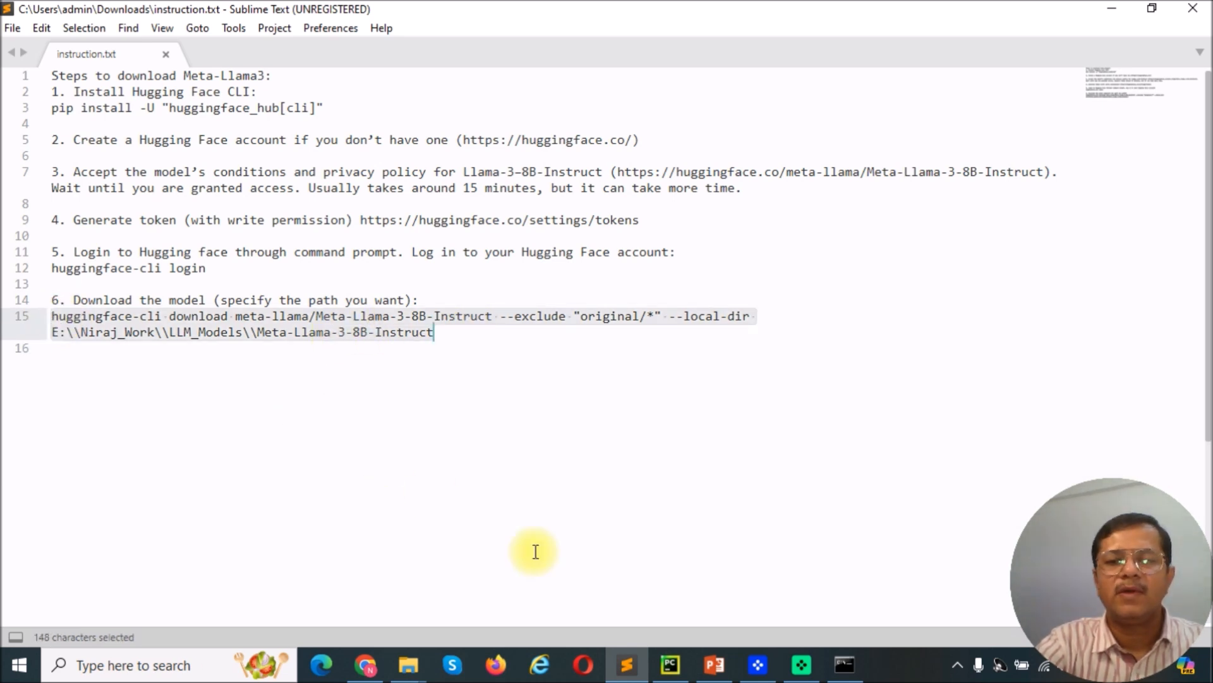
Review the Command Prompt login output and the download-progress slide, then bring PyCharm forward.
click(844, 663)
mouse_move(714, 665)
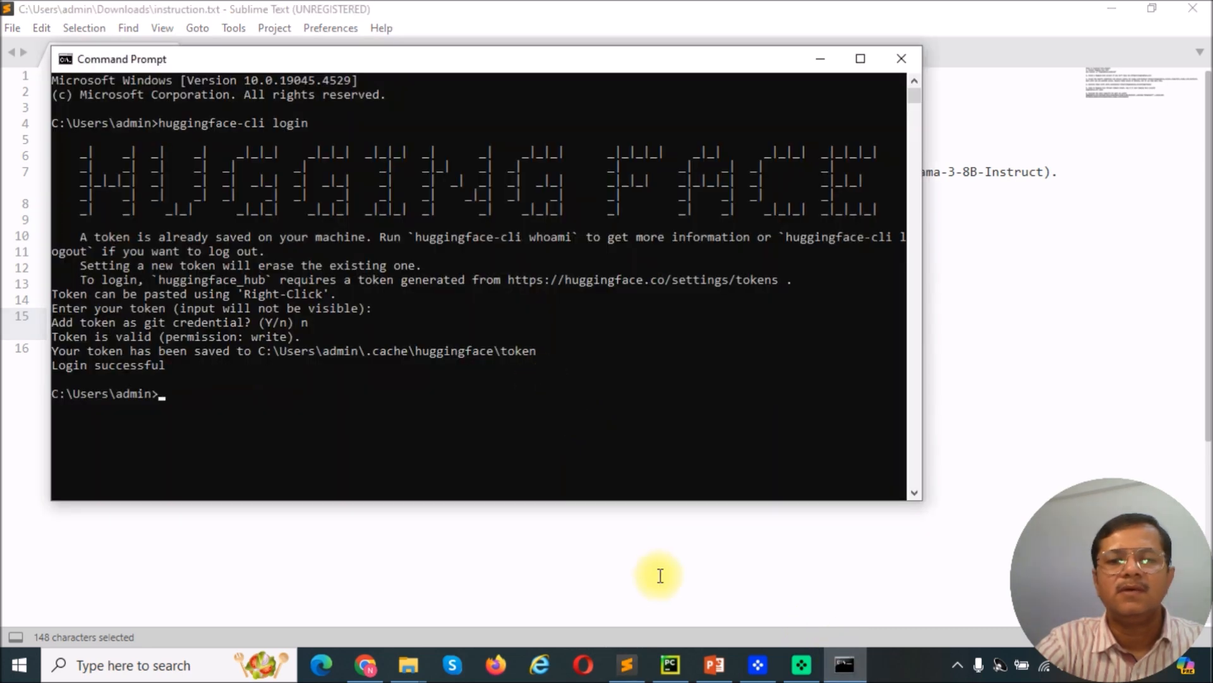
click(713, 667)
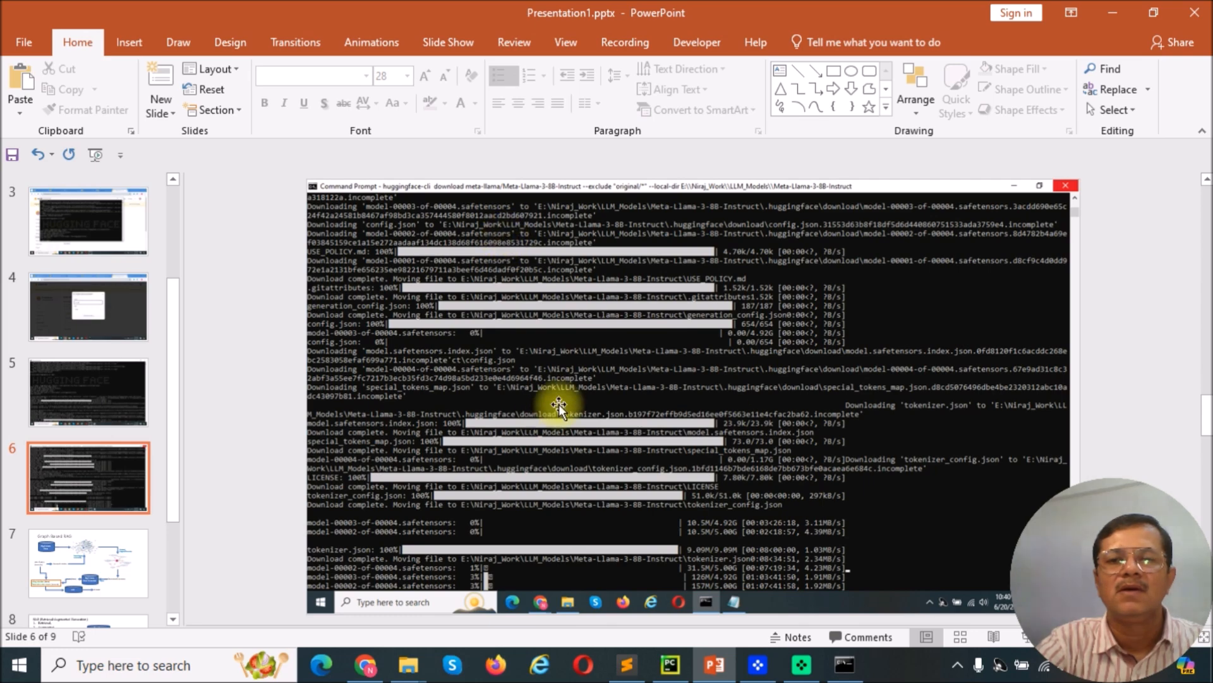
click(670, 667)
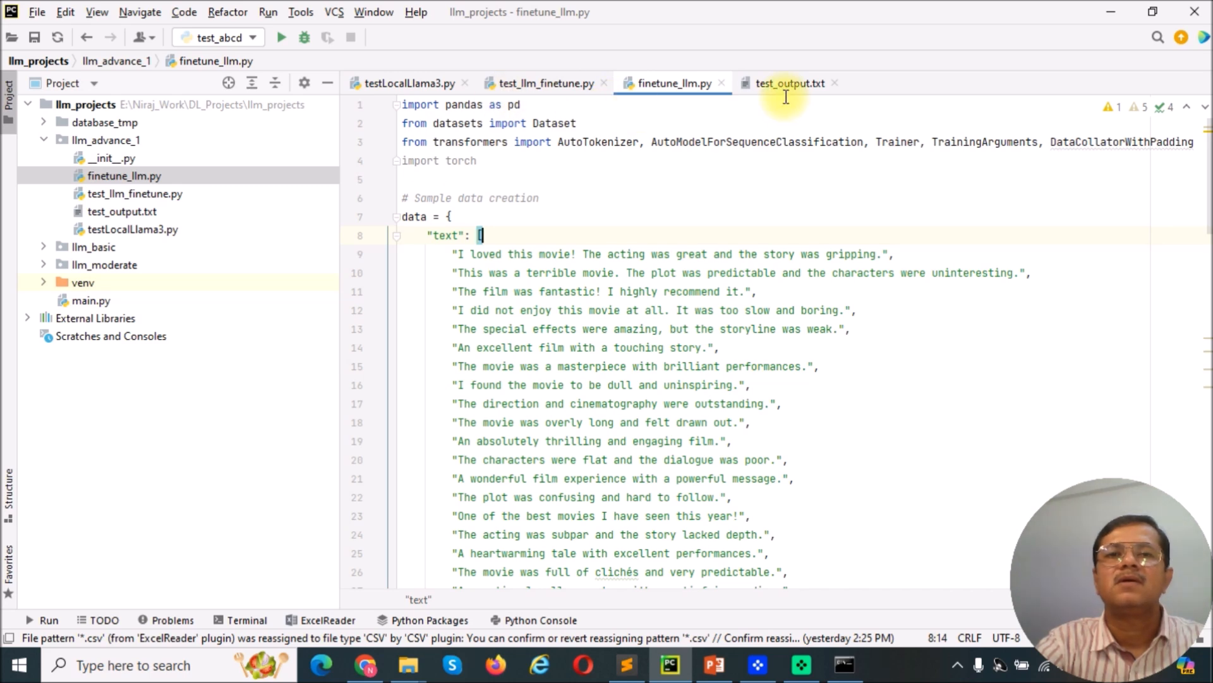
Show testLocalLlama3.py and highlight the local model_id path string on line 3.
click(411, 84)
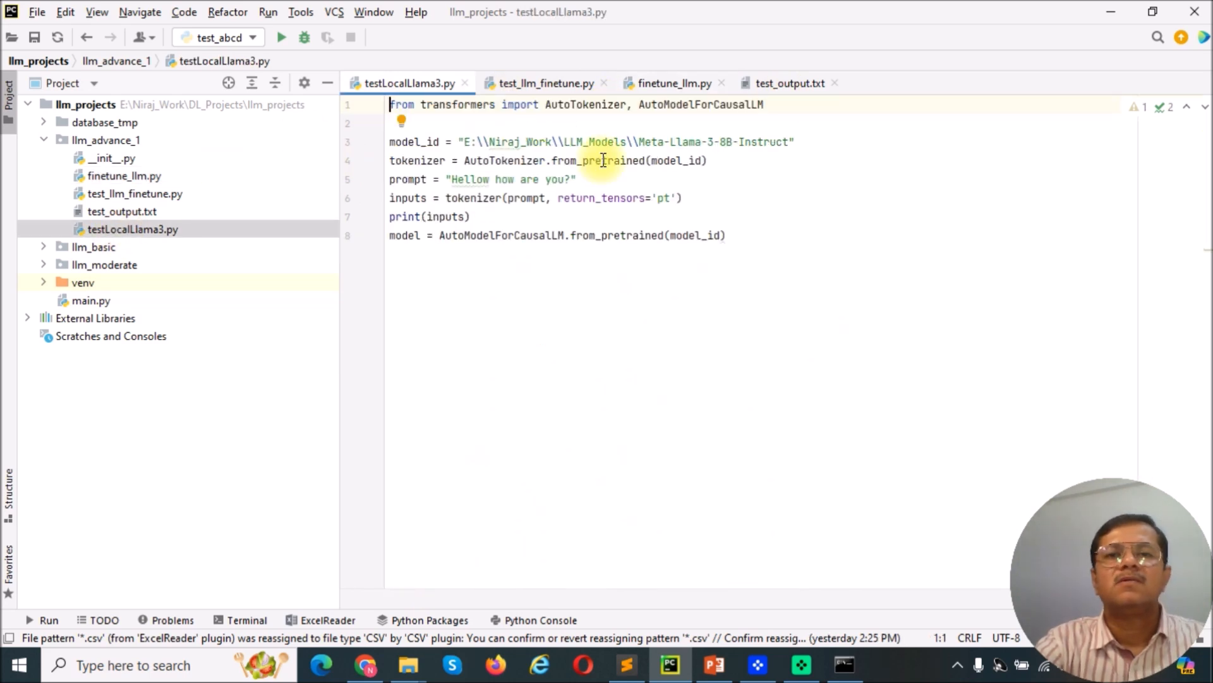
drag(458, 141, 802, 141)
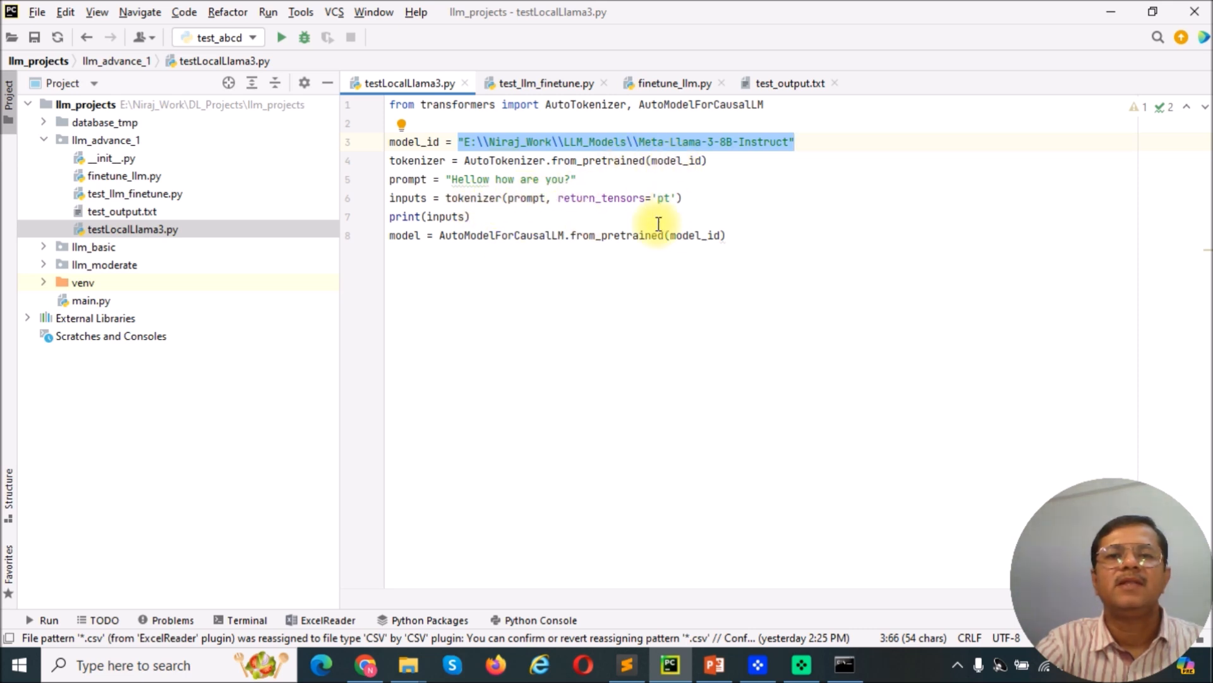
click(520, 270)
Run testLocalLlama3 and enlarge the Run output showing tokenized IDs and checkpoint-shard loading.
right_click(520, 270)
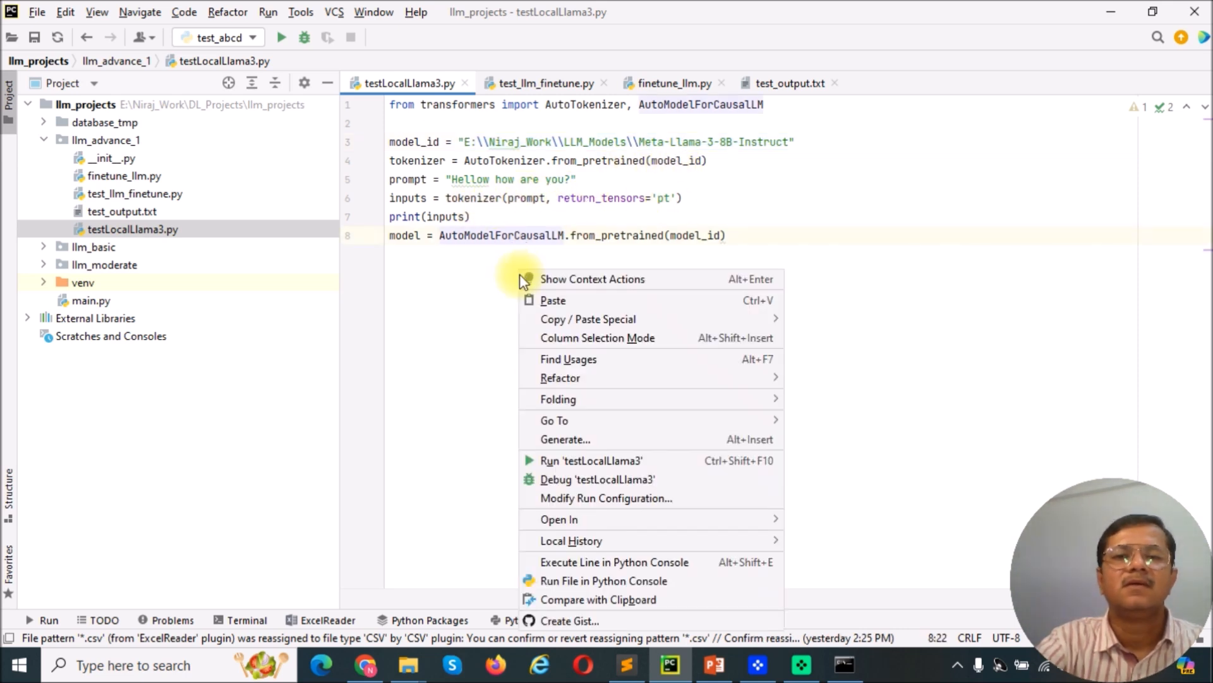
click(562, 460)
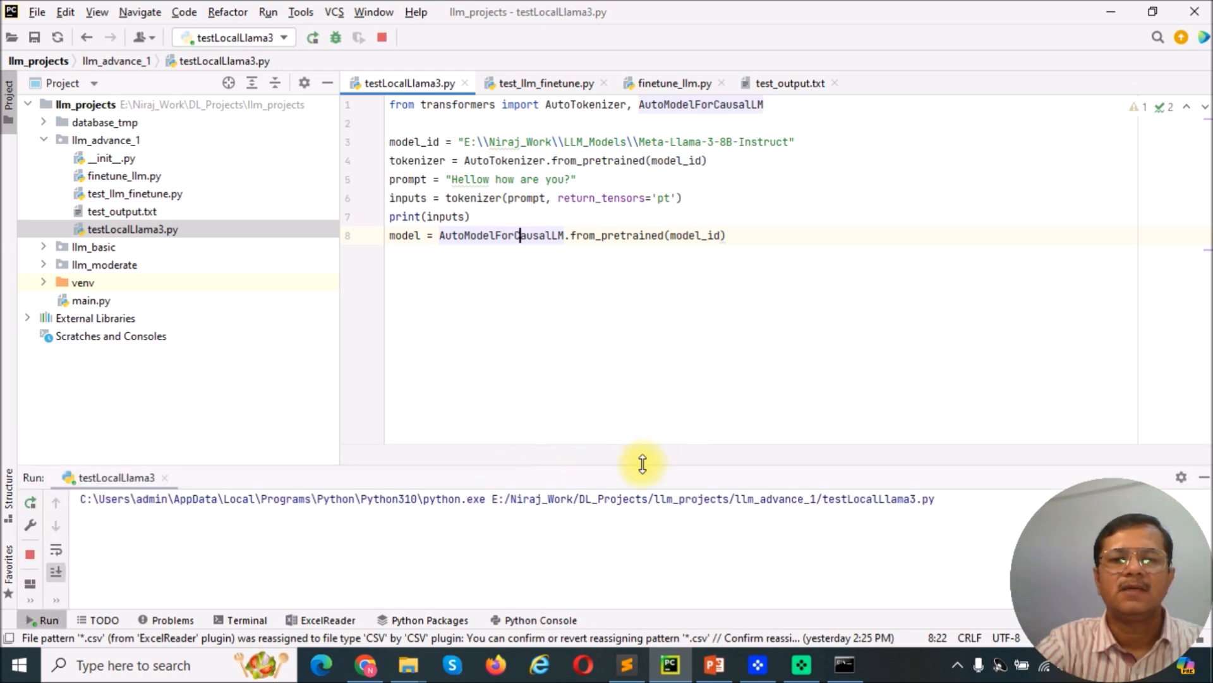
drag(643, 463, 654, 282)
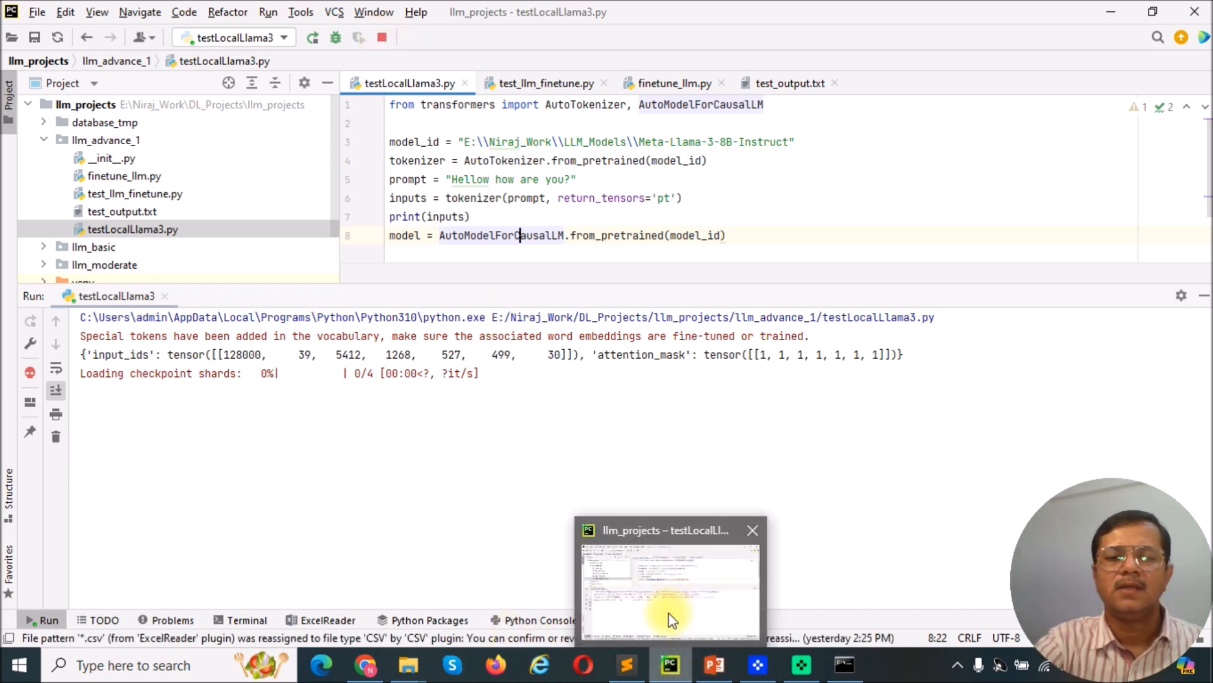
Return to Chrome's Meta-Llama-3-8B-Instruct model card tab on huggingface.co.
click(351, 664)
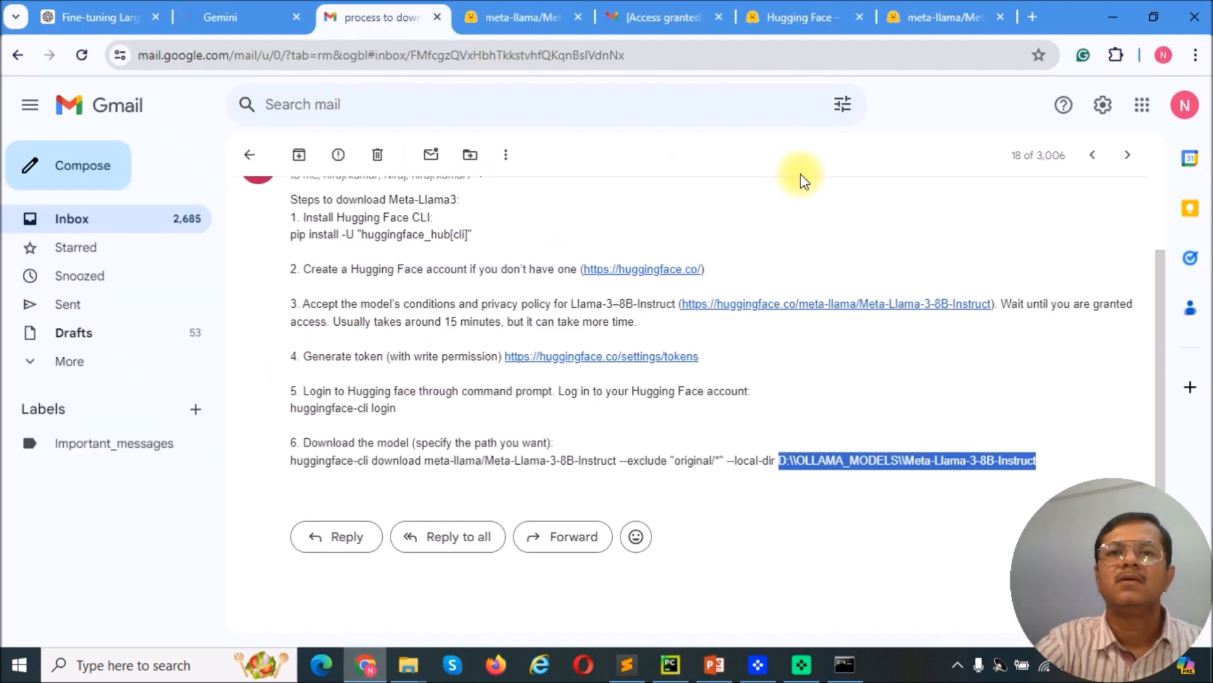
click(944, 17)
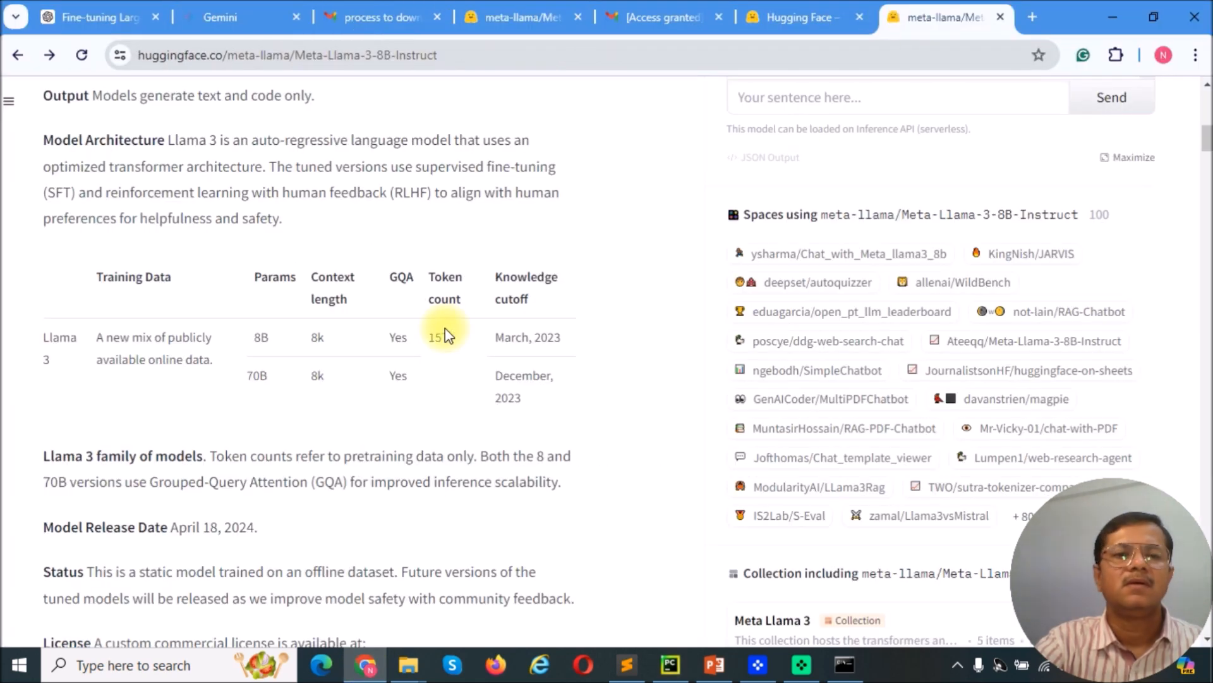
scroll(412, 403, down, 1)
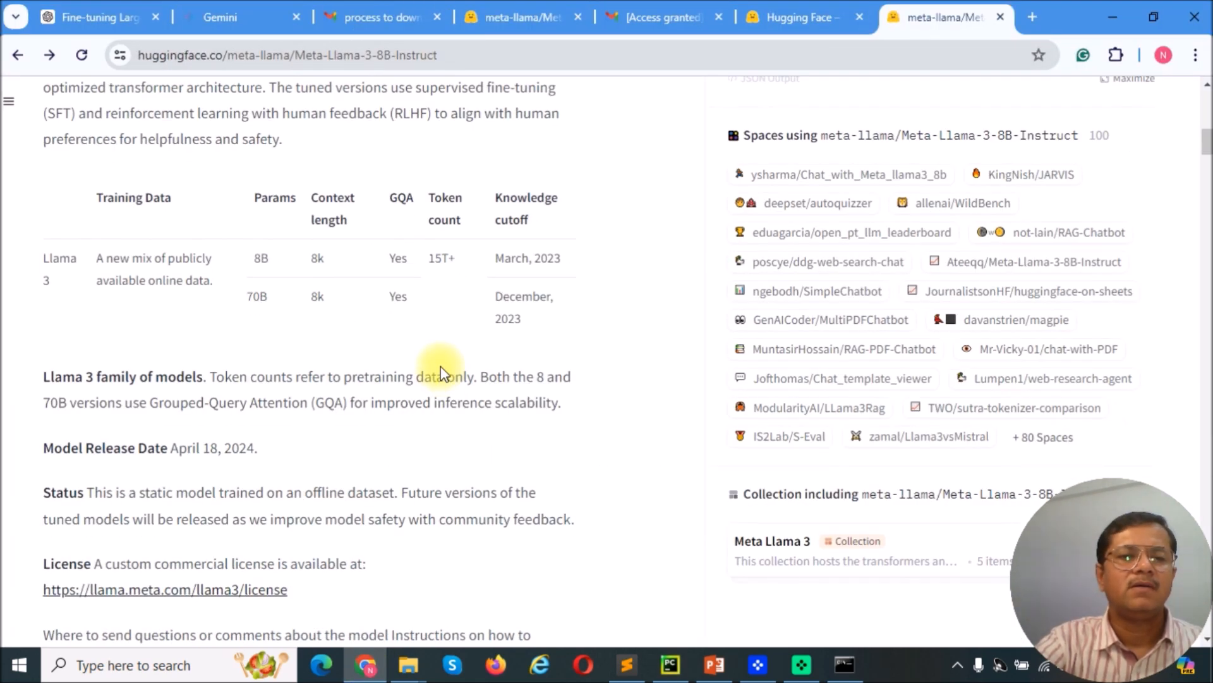
Follow the llama.meta.com license link to the Meta Llama 3 license page and select its address.
click(172, 595)
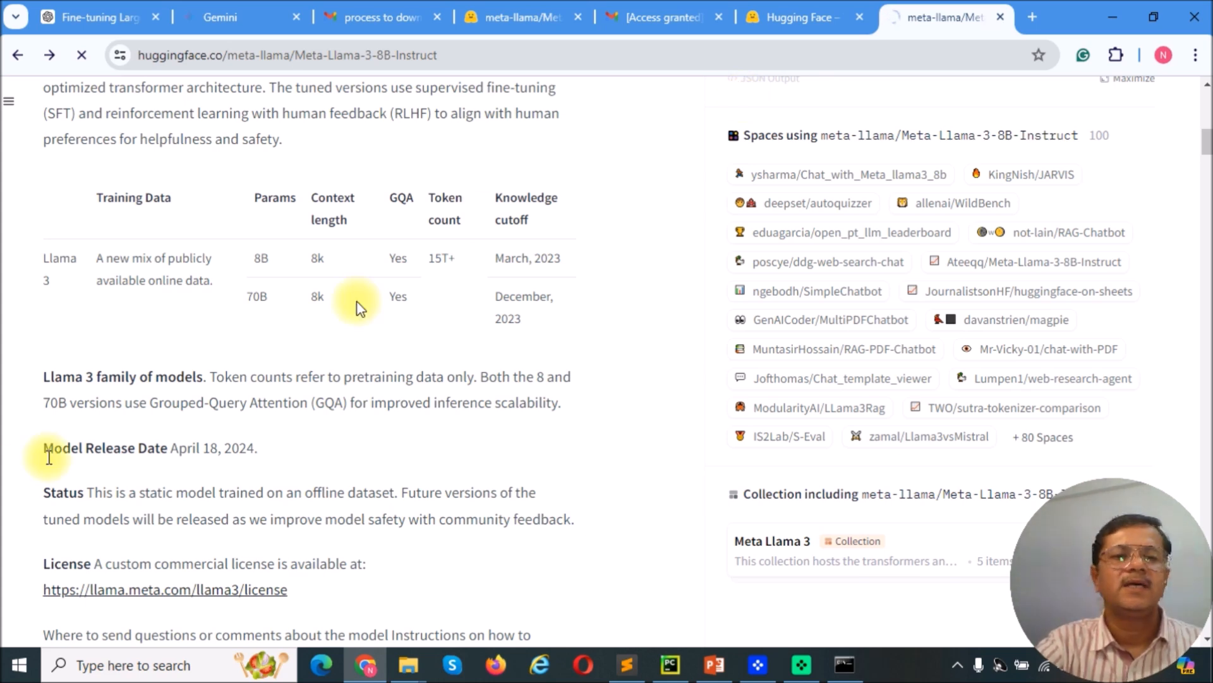
click(71, 590)
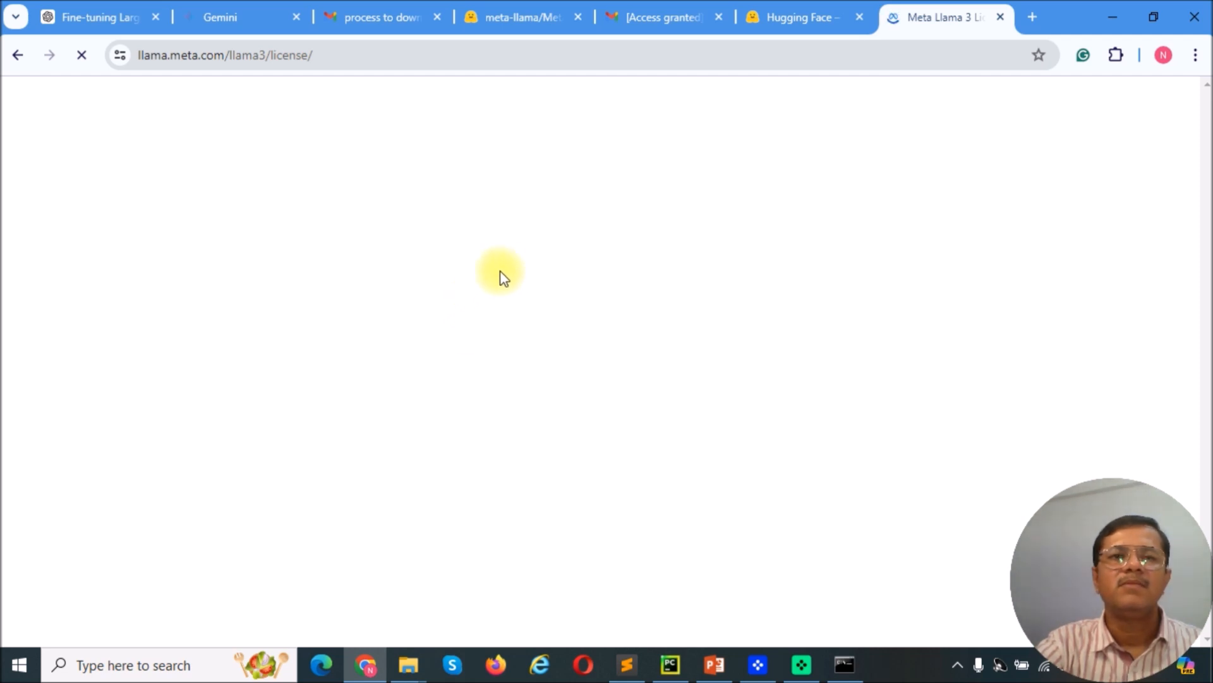
click(226, 52)
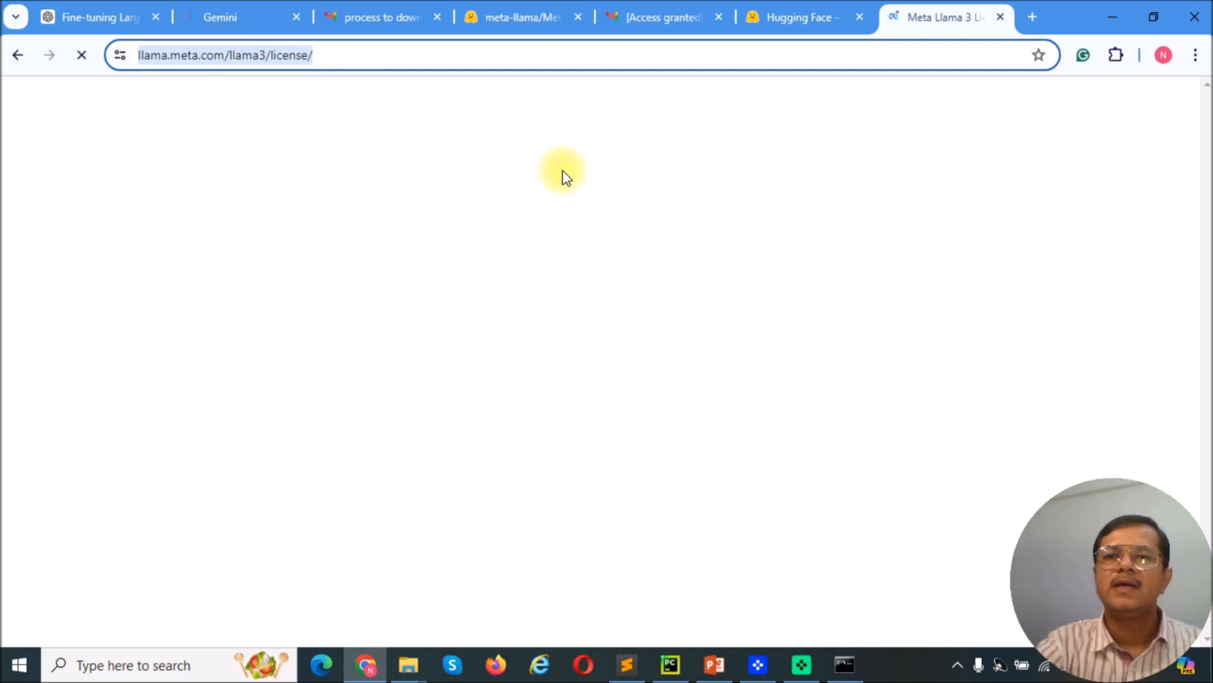